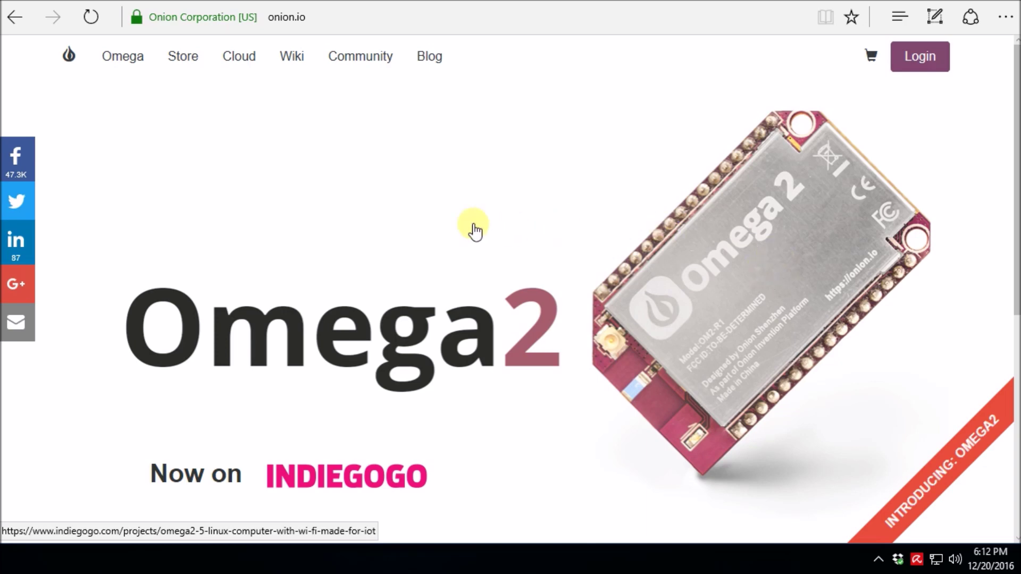
# Go to the Onion store and browse its grid of Omega boards, expansions and docks.
pyautogui.click(181, 65)
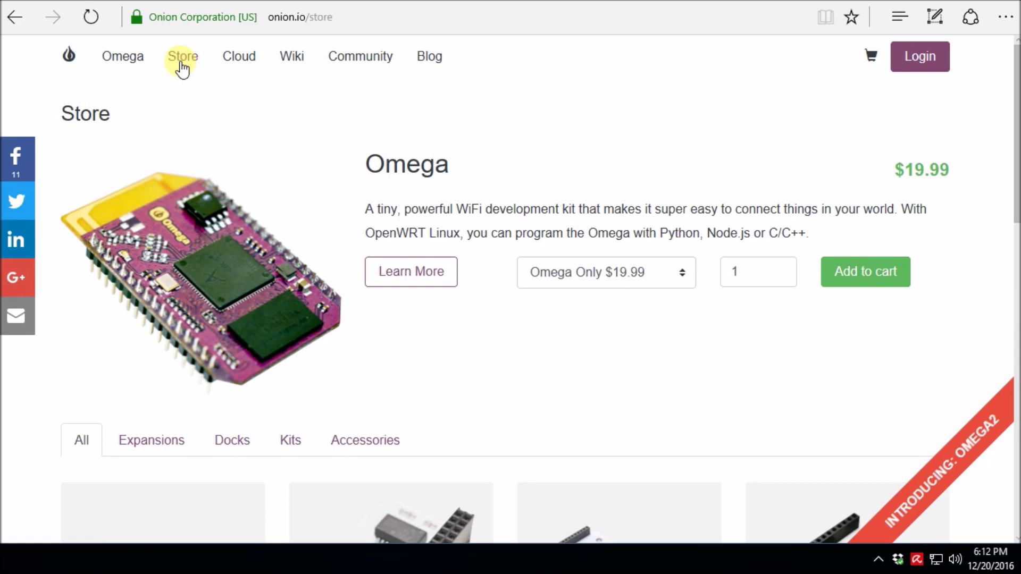
pyautogui.scroll(-3, 266, 205)
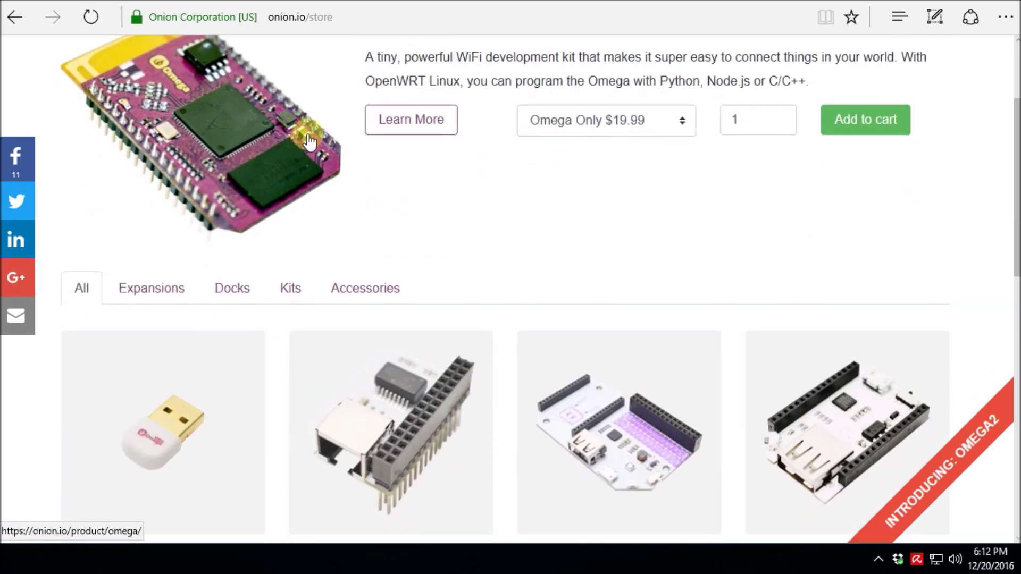
pyautogui.scroll(3, 308, 141)
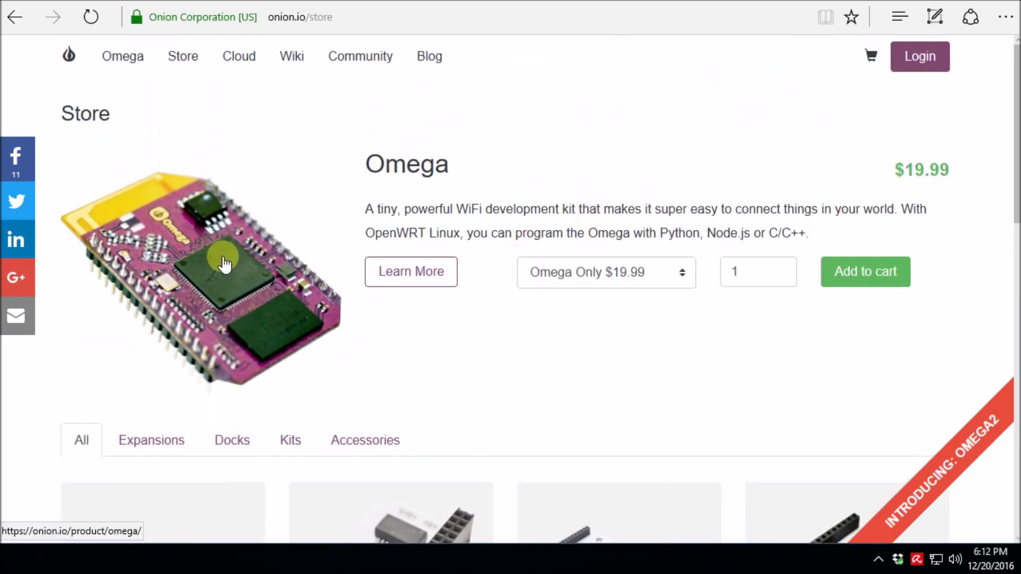
pyautogui.scroll(-3, 227, 257)
pyautogui.scroll(-3, 287, 226)
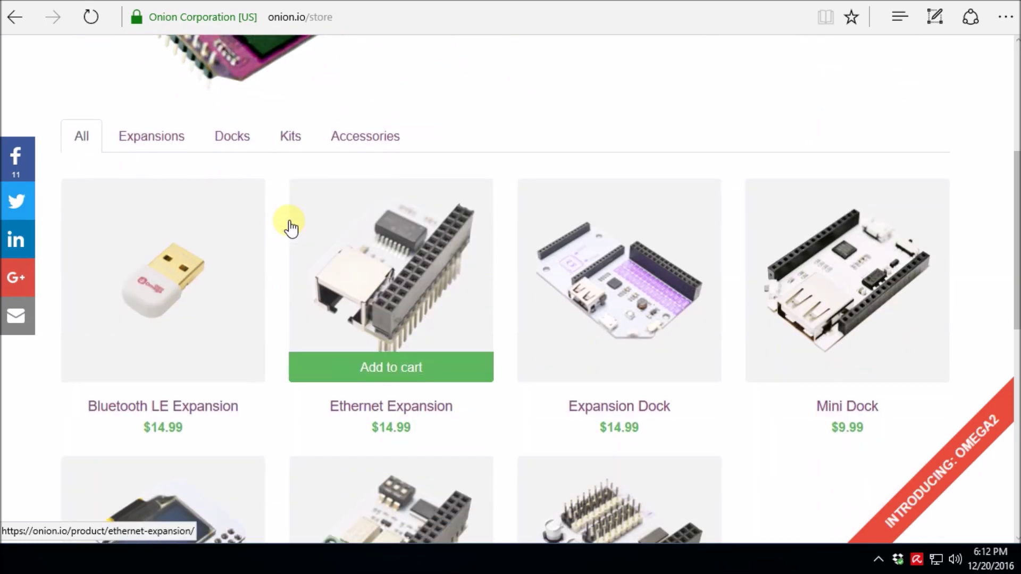
pyautogui.scroll(-2, 291, 227)
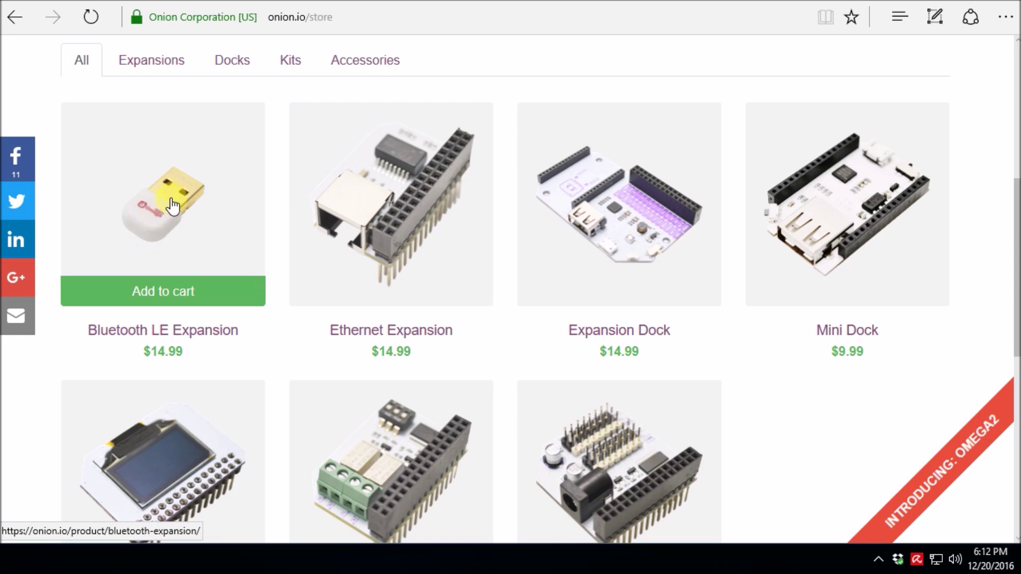
# Finish browsing the store and open the Omega2 Indiegogo campaign page.
pyautogui.scroll(-3, 172, 206)
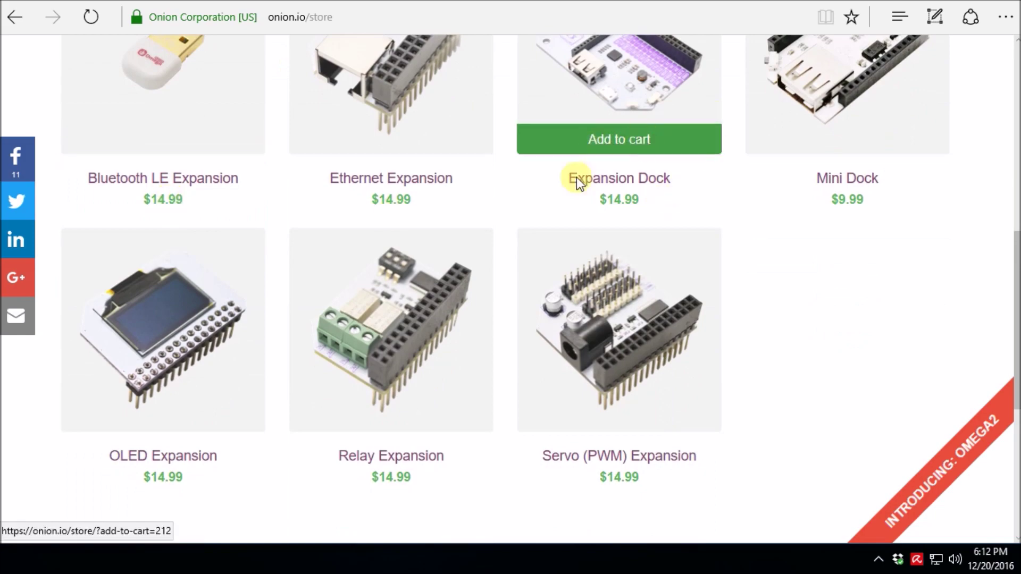
pyautogui.scroll(-2, 631, 302)
pyautogui.scroll(5, 855, 302)
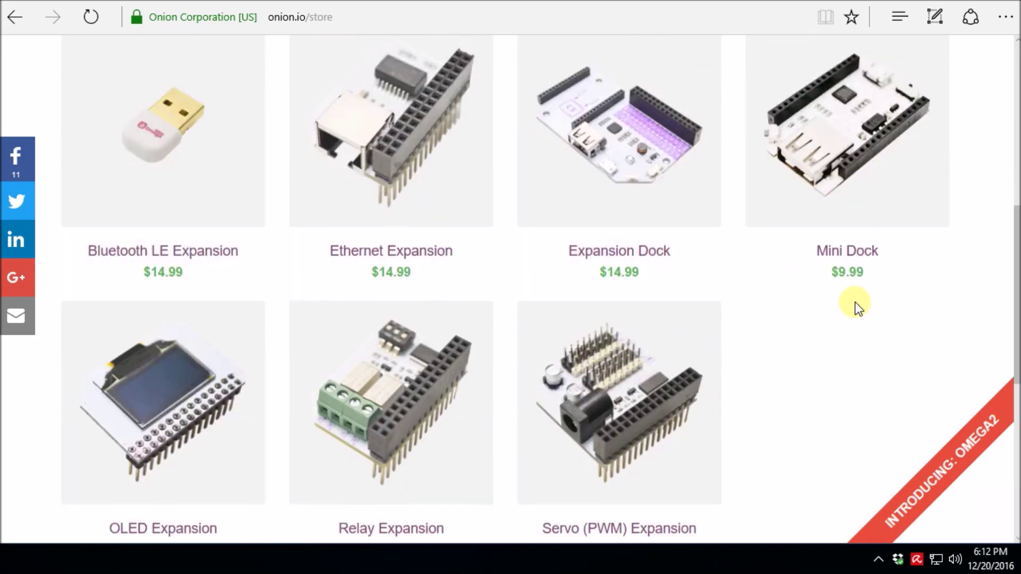
pyautogui.scroll(7, 854, 309)
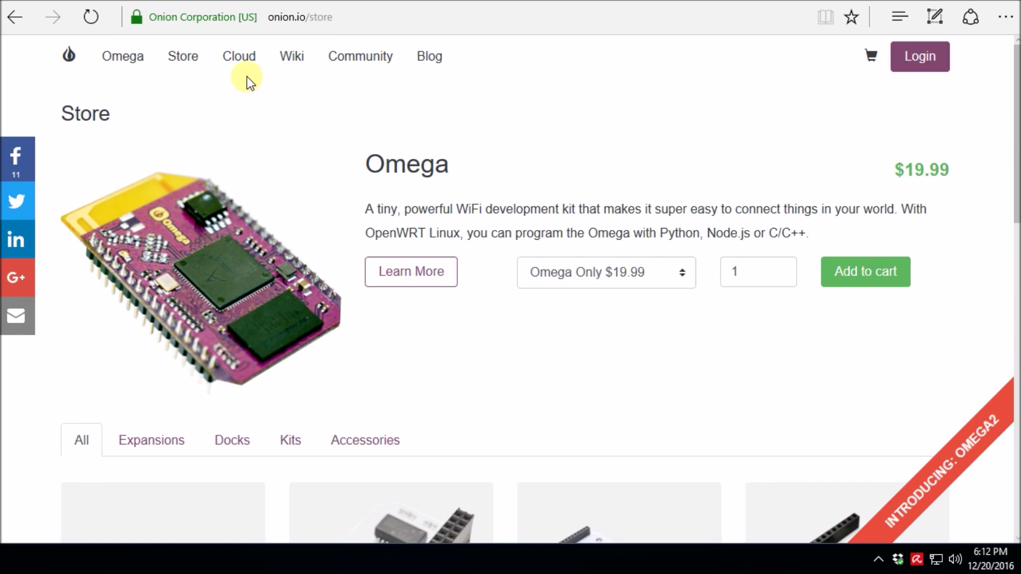
pyautogui.click(941, 483)
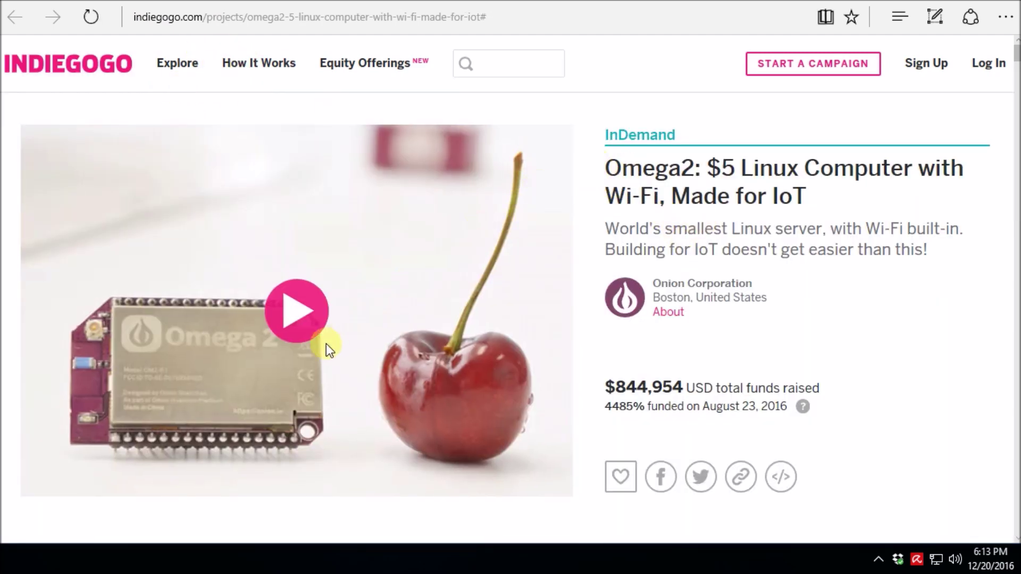
# Scroll down through the feature sections of the Omega2 $5 Linux Computer campaign page.
pyautogui.scroll(-15, 429, 348)
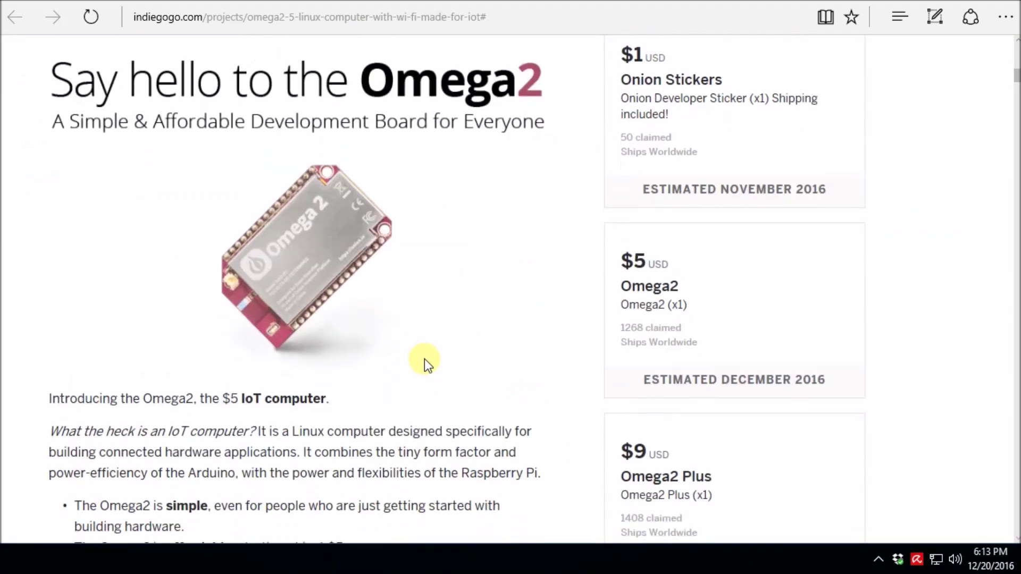
pyautogui.scroll(-16, 426, 362)
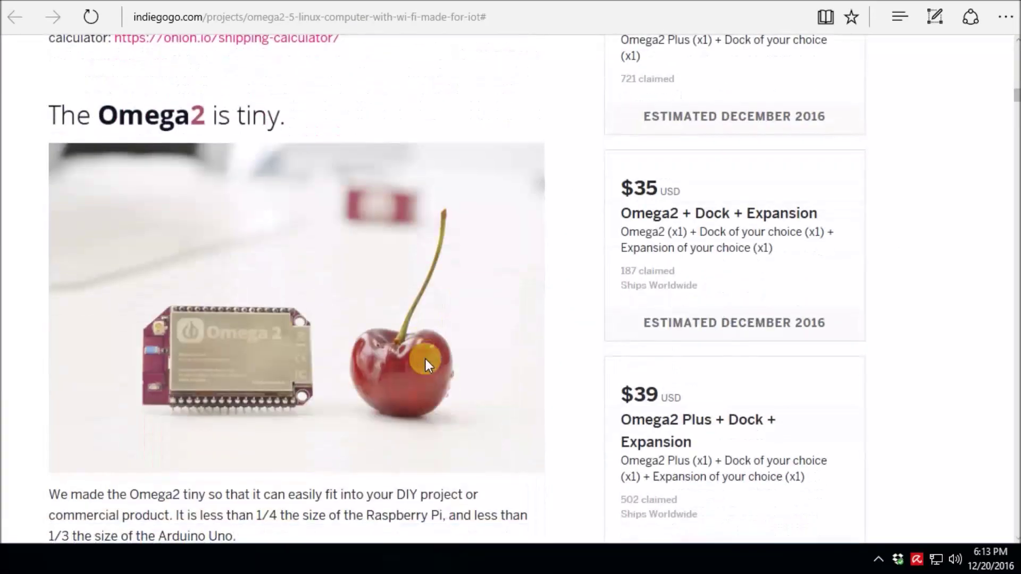
pyautogui.scroll(-16, 425, 365)
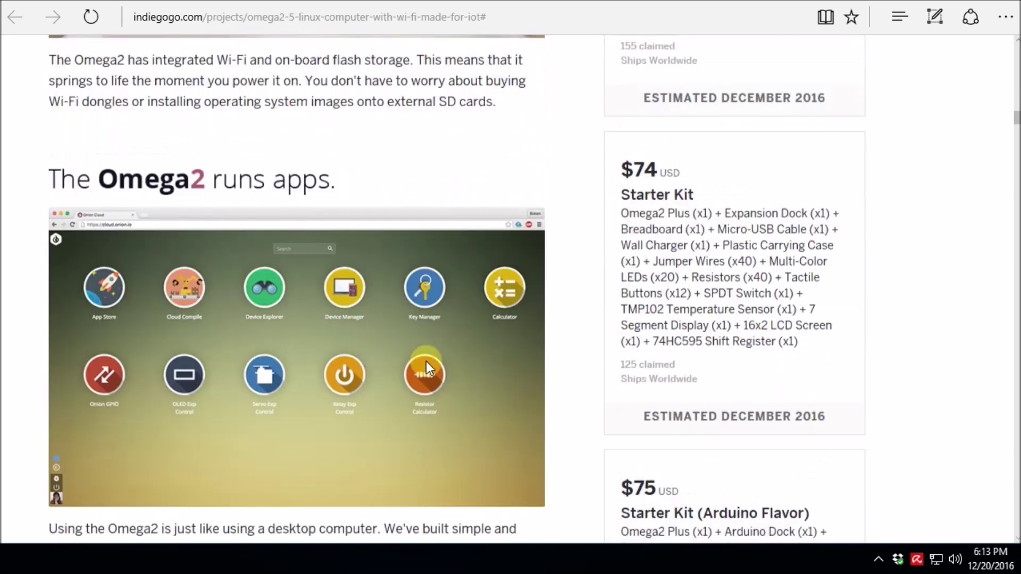
pyautogui.scroll(-2, 426, 362)
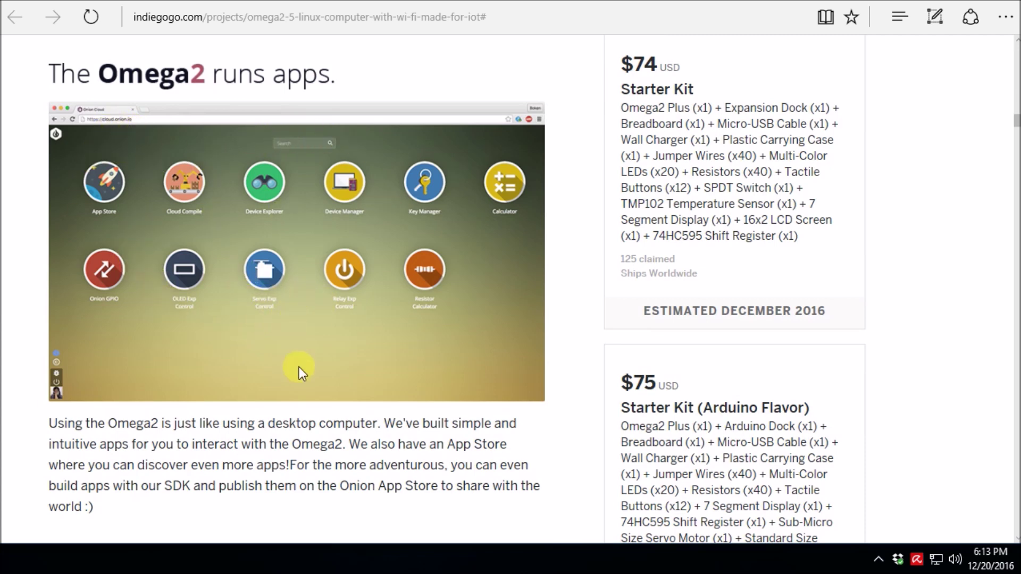
pyautogui.scroll(-9, 298, 367)
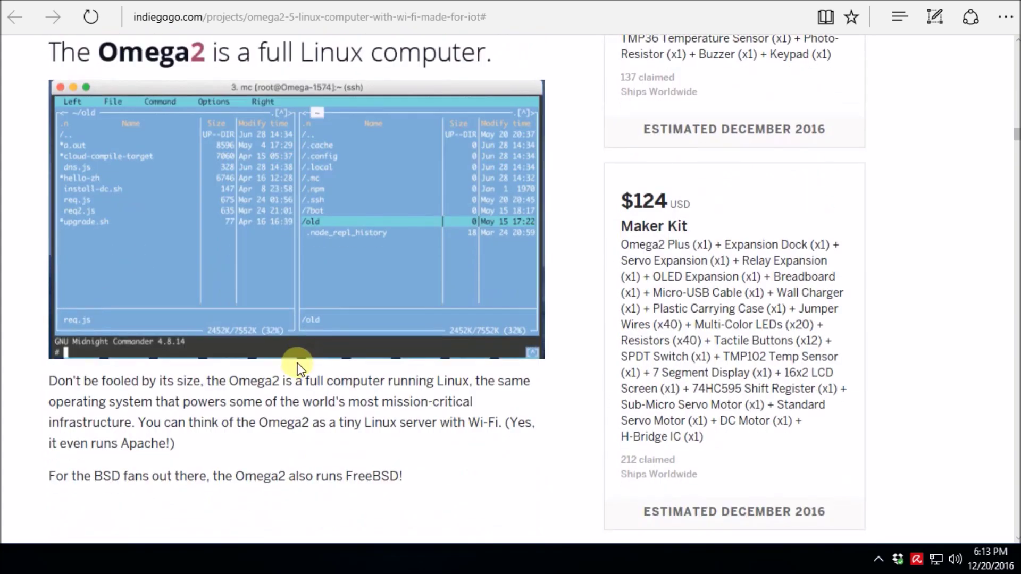
pyautogui.scroll(-5, 298, 363)
pyautogui.scroll(1, 333, 324)
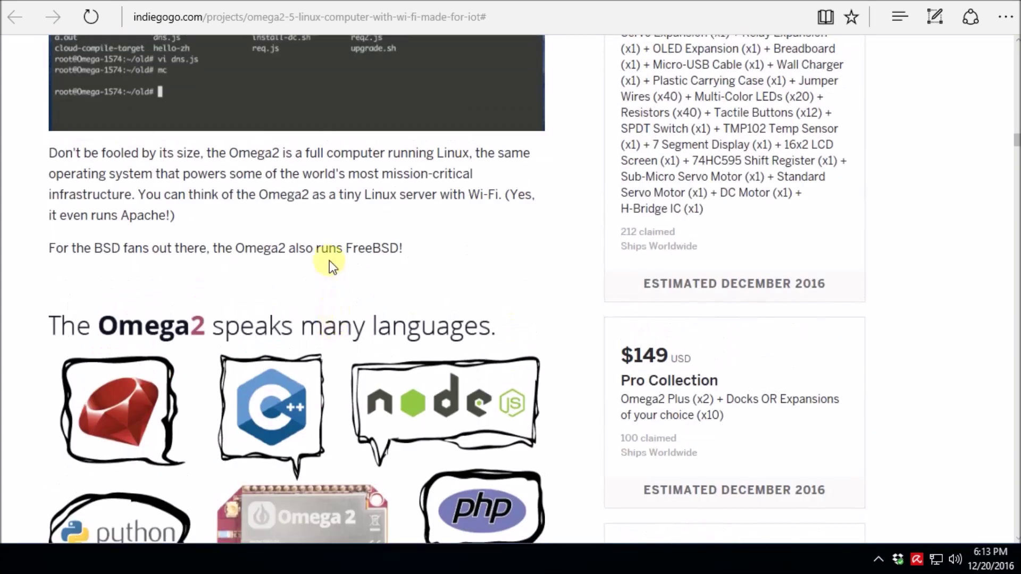
pyautogui.scroll(2, 323, 268)
pyautogui.scroll(-5, 299, 268)
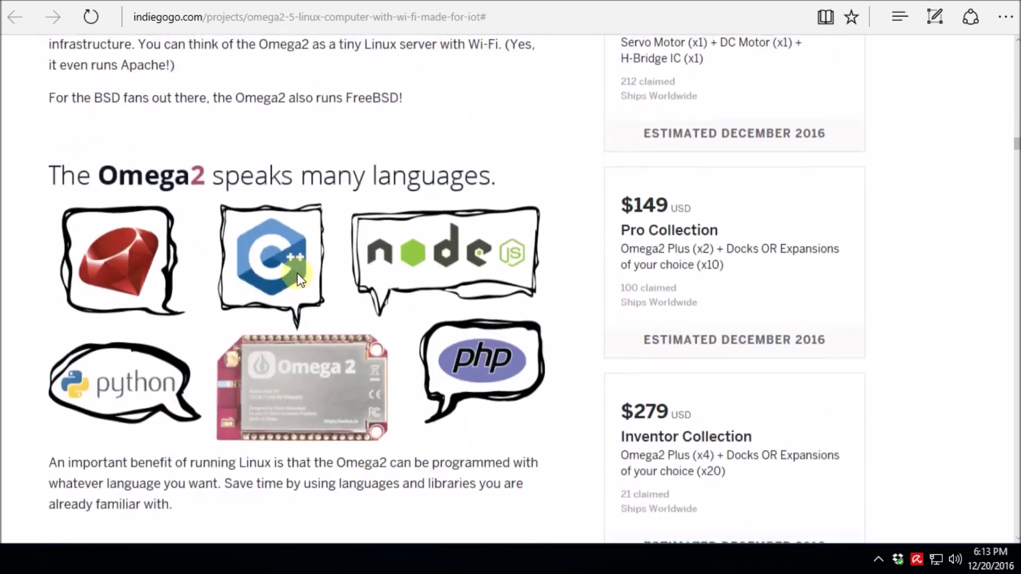
pyautogui.scroll(-9, 296, 273)
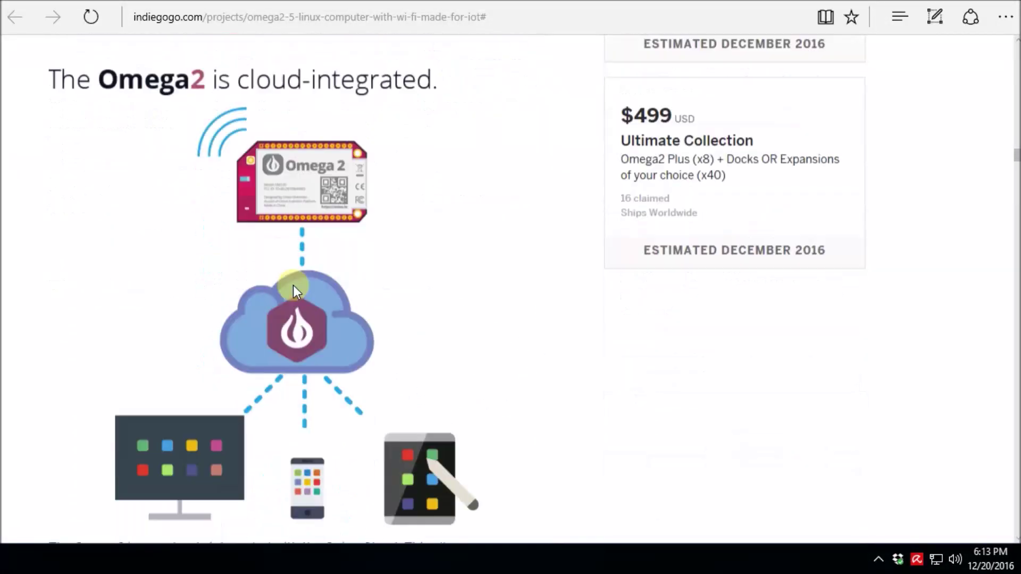
pyautogui.scroll(-1, 295, 292)
pyautogui.scroll(-2, 289, 321)
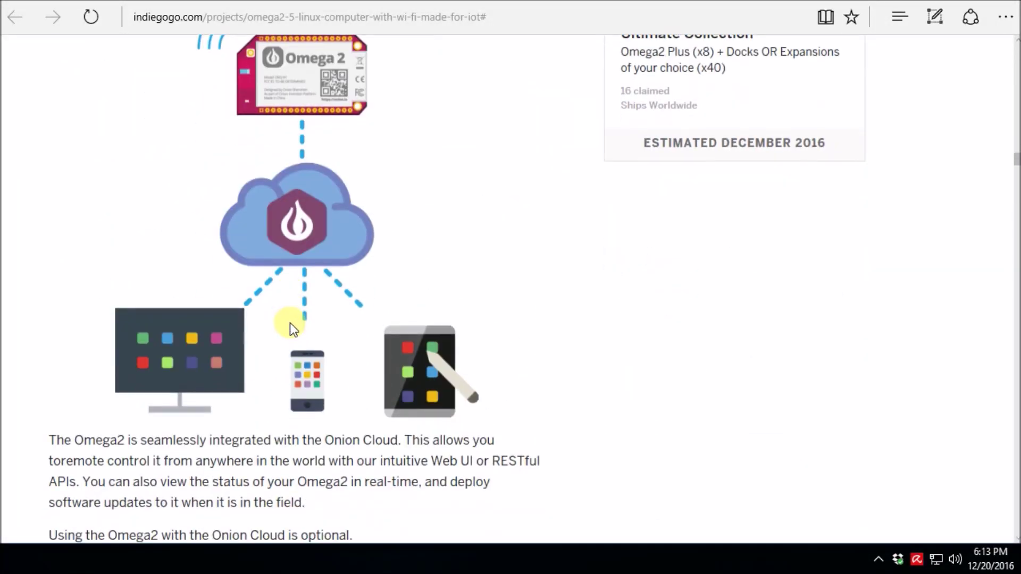
pyautogui.scroll(-3, 283, 330)
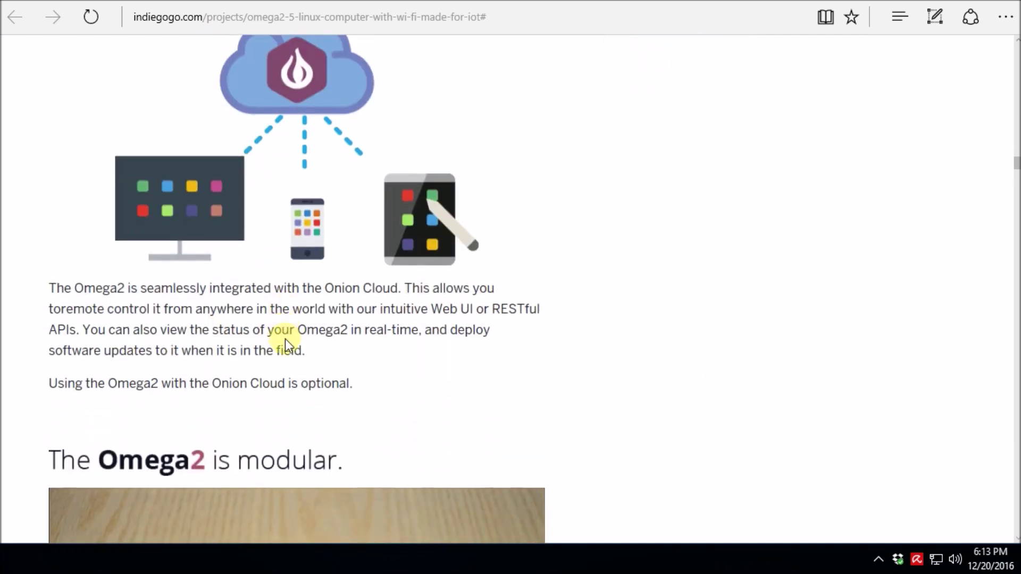
pyautogui.scroll(-6, 287, 340)
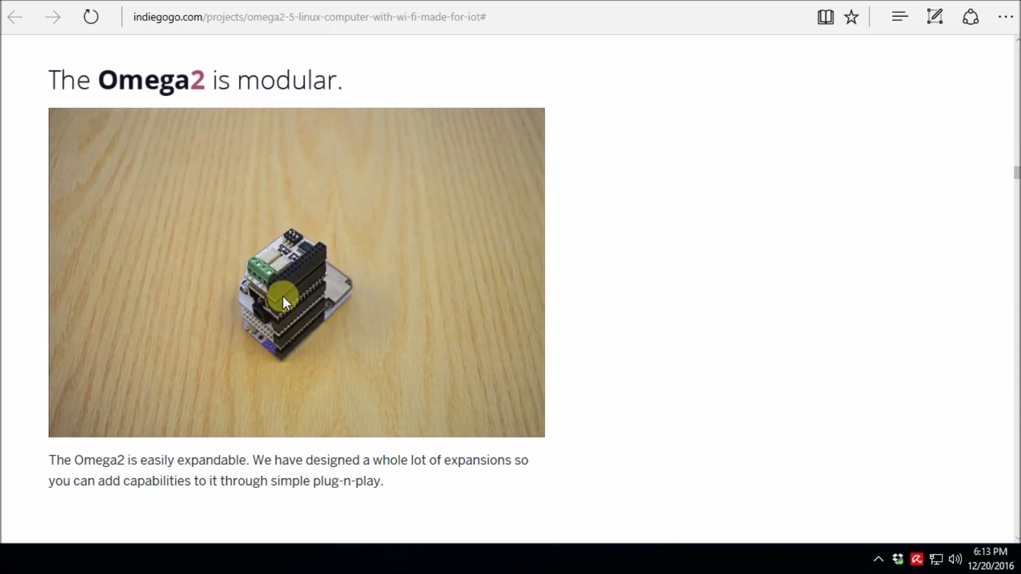
pyautogui.scroll(-7, 234, 346)
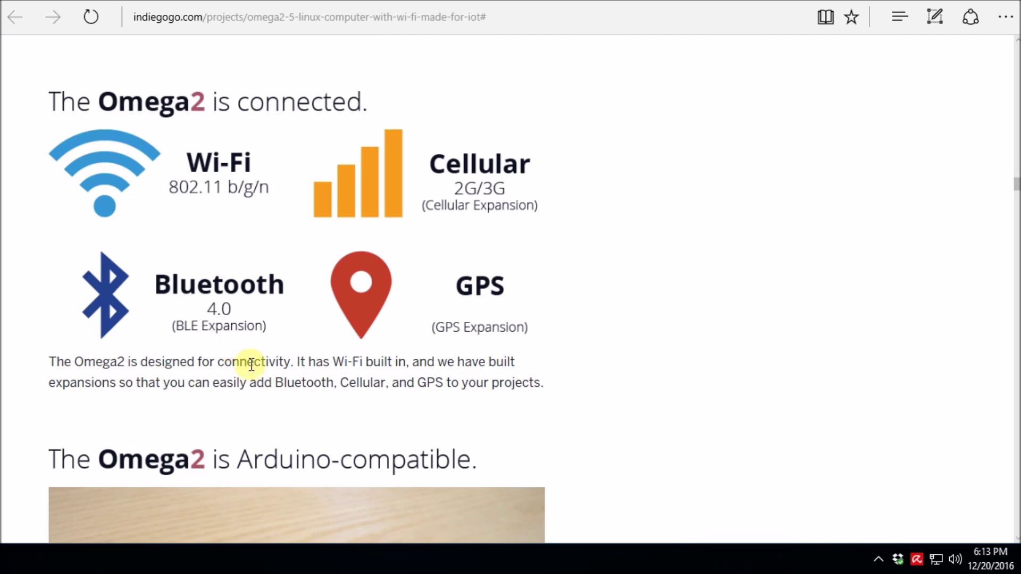
pyautogui.scroll(-5, 260, 372)
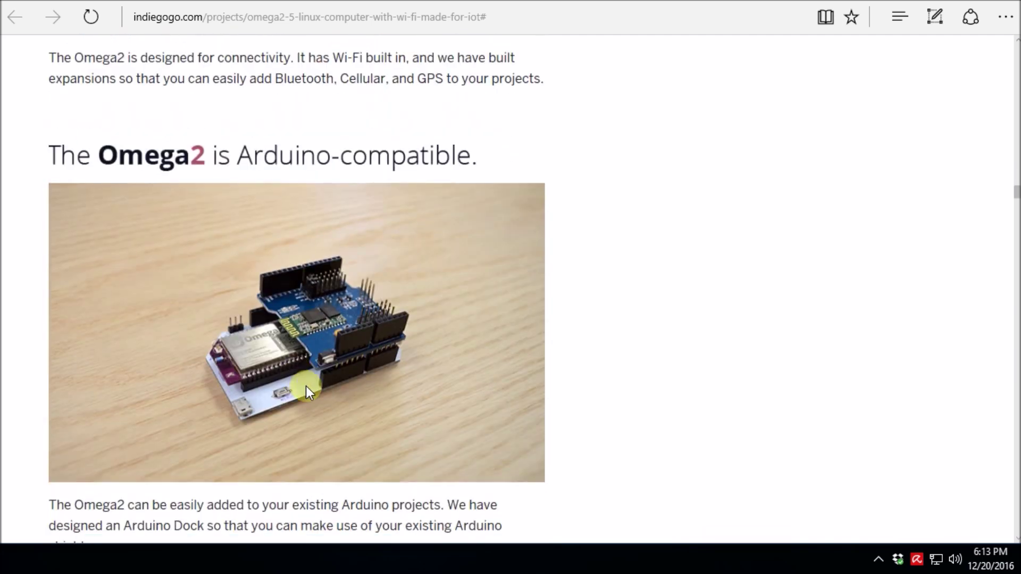
pyautogui.scroll(-3, 306, 388)
pyautogui.scroll(-4, 310, 385)
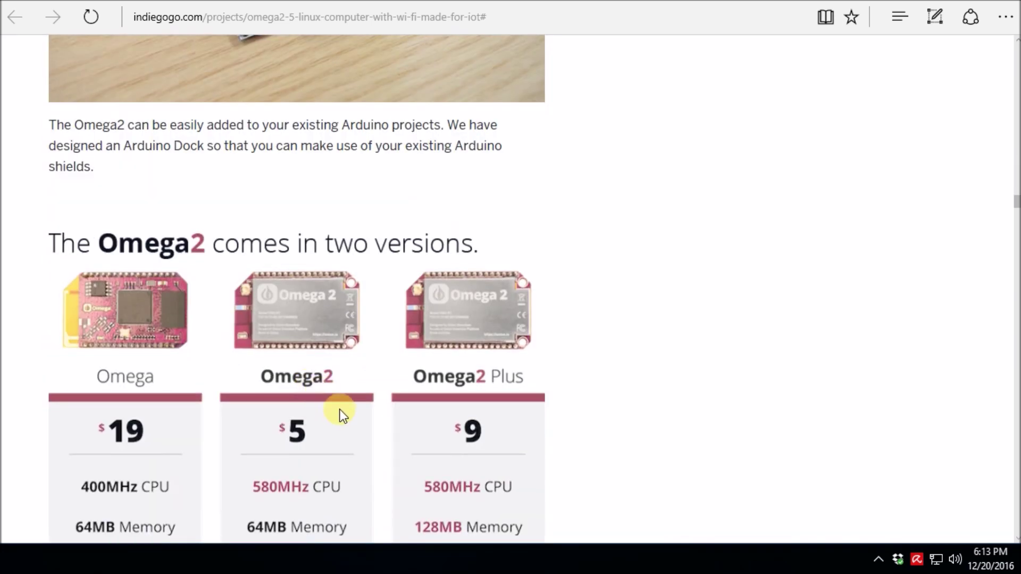
pyautogui.scroll(-4, 340, 410)
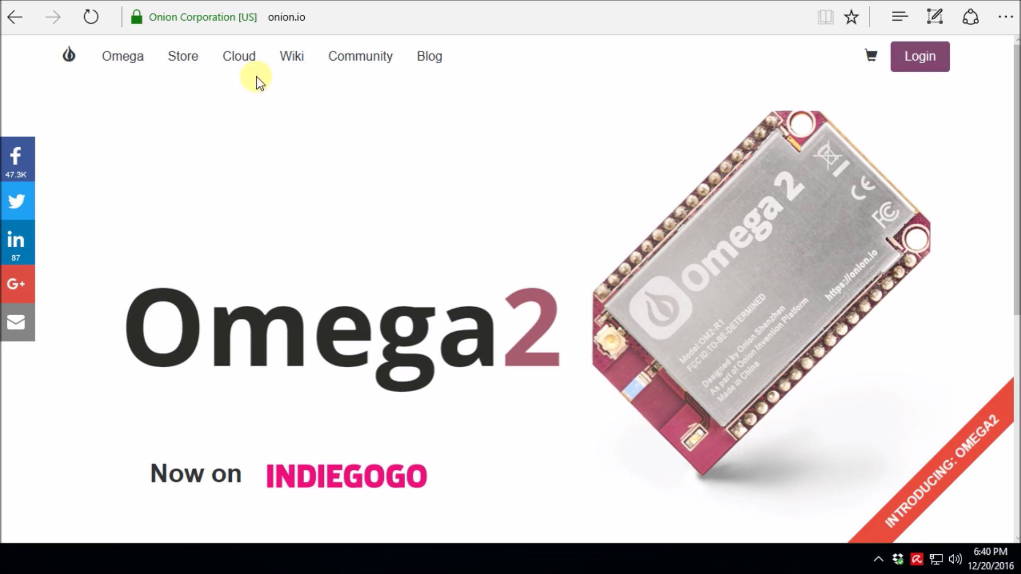
# Open the Onion Wiki home page.
pyautogui.click(295, 66)
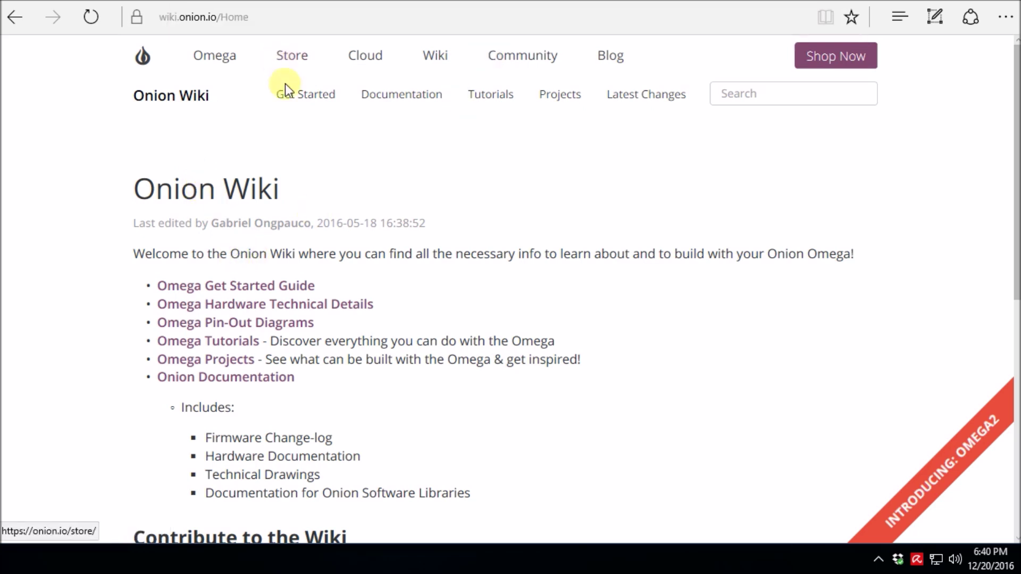
# Open the Omega Get Started Guide and scroll to Step 2's Wi-Fi access point screenshot.
pyautogui.click(269, 286)
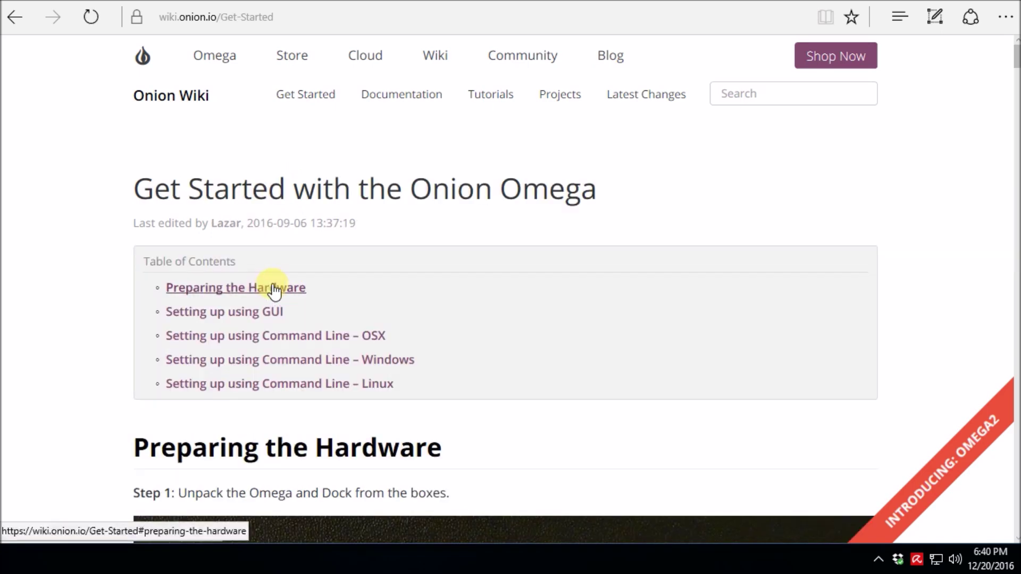
pyautogui.scroll(-4, 351, 292)
pyautogui.scroll(-20, 353, 291)
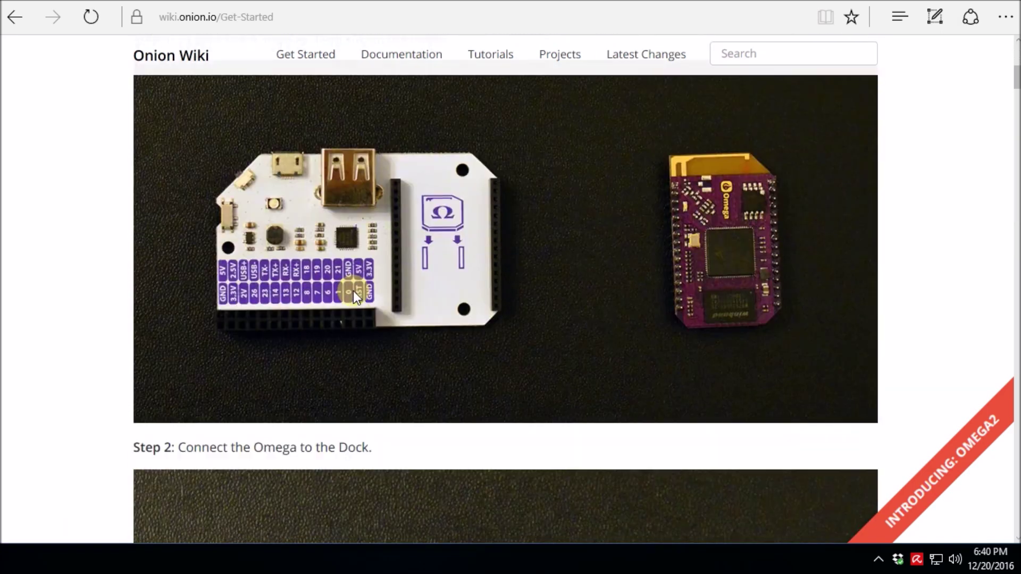
pyautogui.scroll(-13, 355, 317)
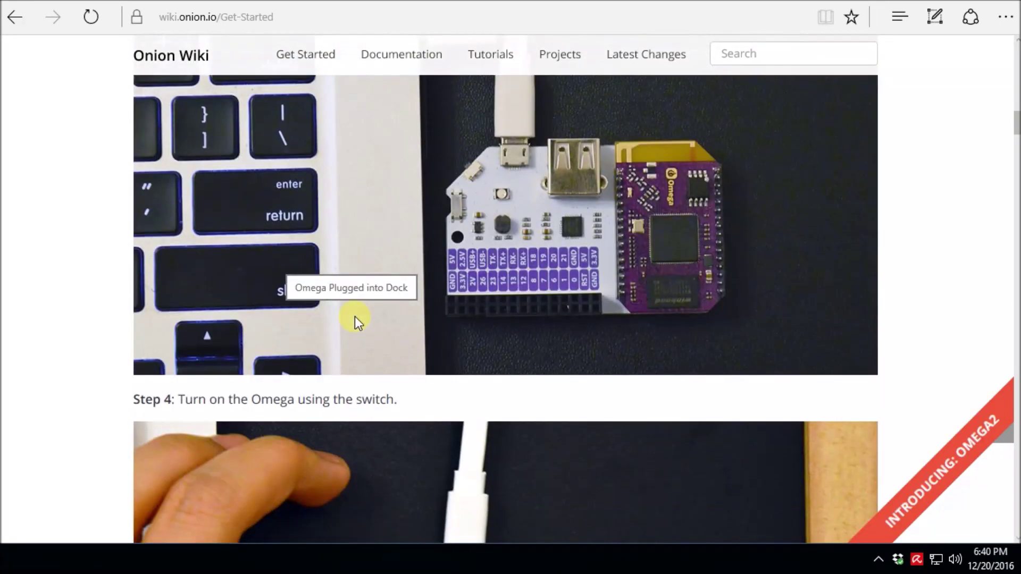
pyautogui.scroll(-13, 496, 260)
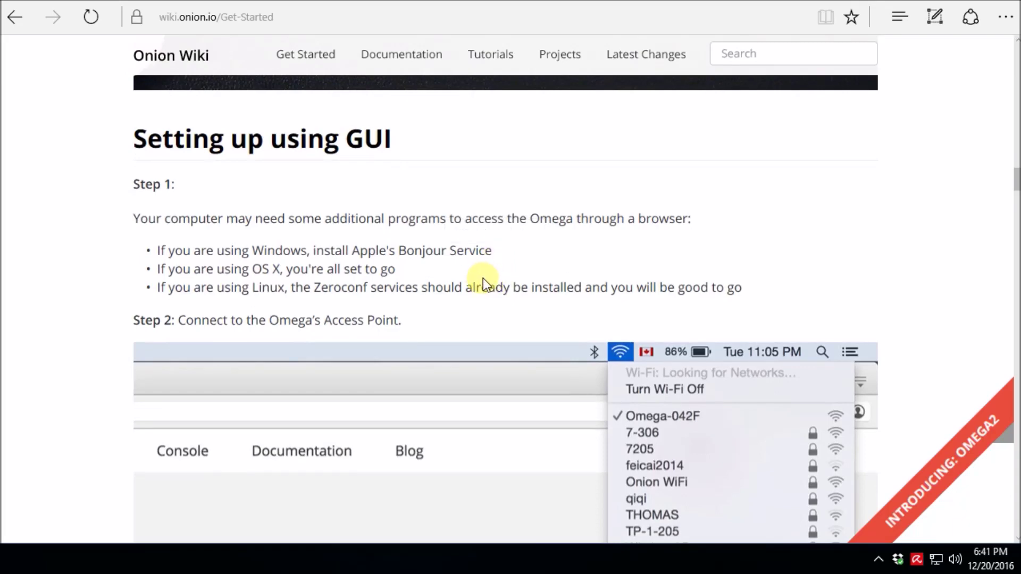
pyautogui.scroll(4, 483, 279)
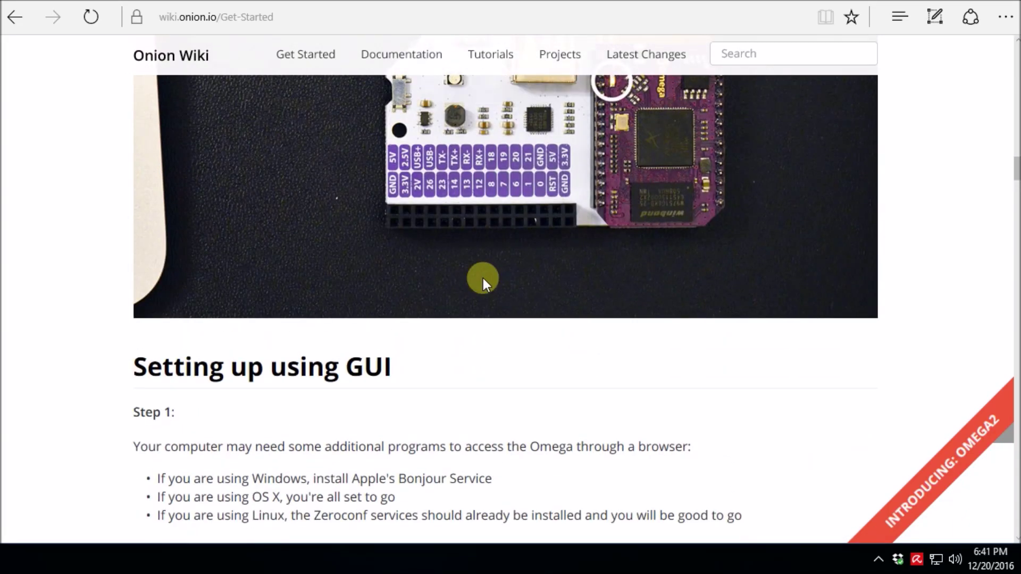
pyautogui.scroll(1, 482, 279)
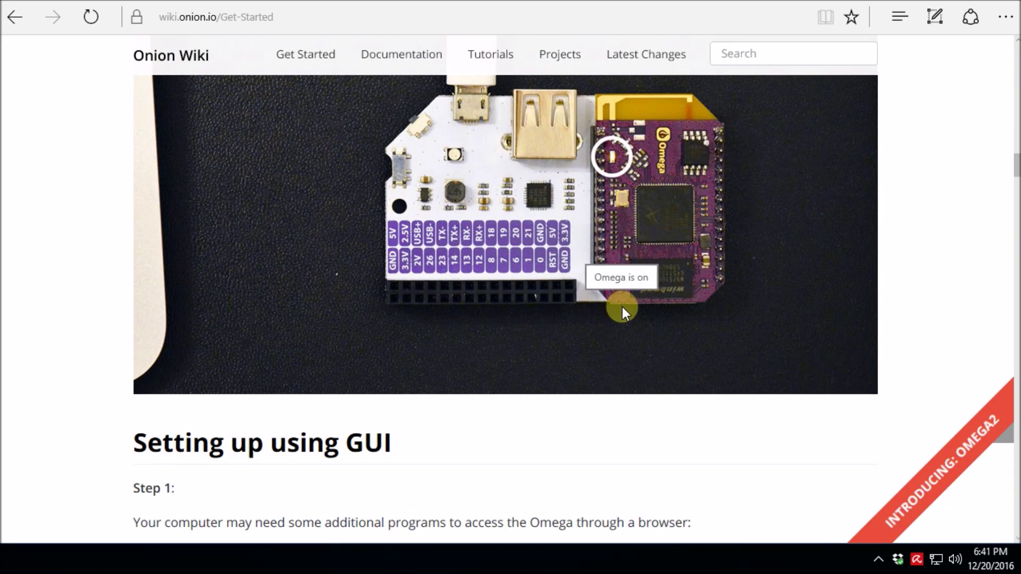
pyautogui.scroll(-1, 622, 307)
pyautogui.scroll(1, 621, 308)
pyautogui.scroll(-3, 532, 324)
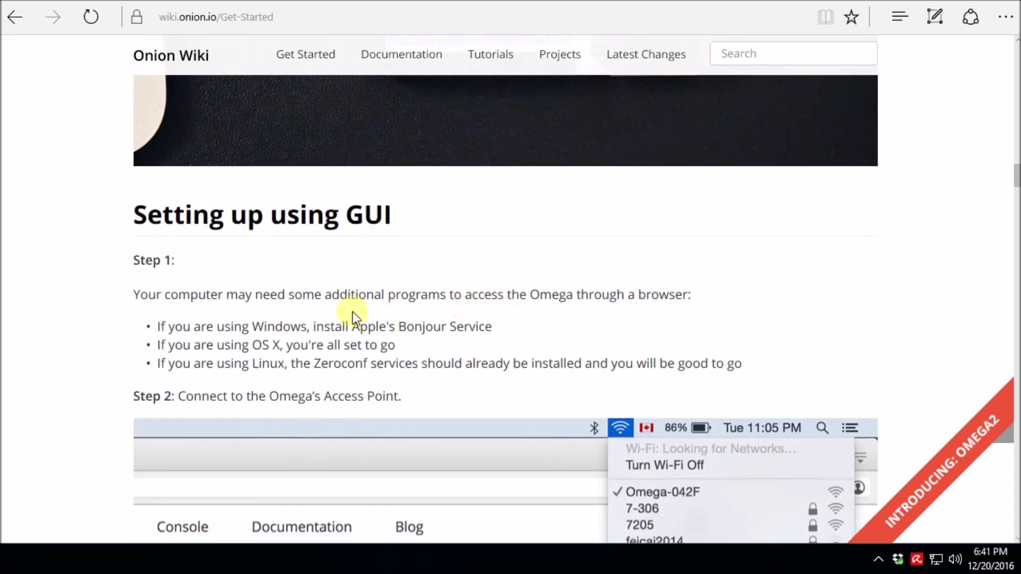
pyautogui.scroll(-2, 365, 330)
pyautogui.scroll(-1, 364, 336)
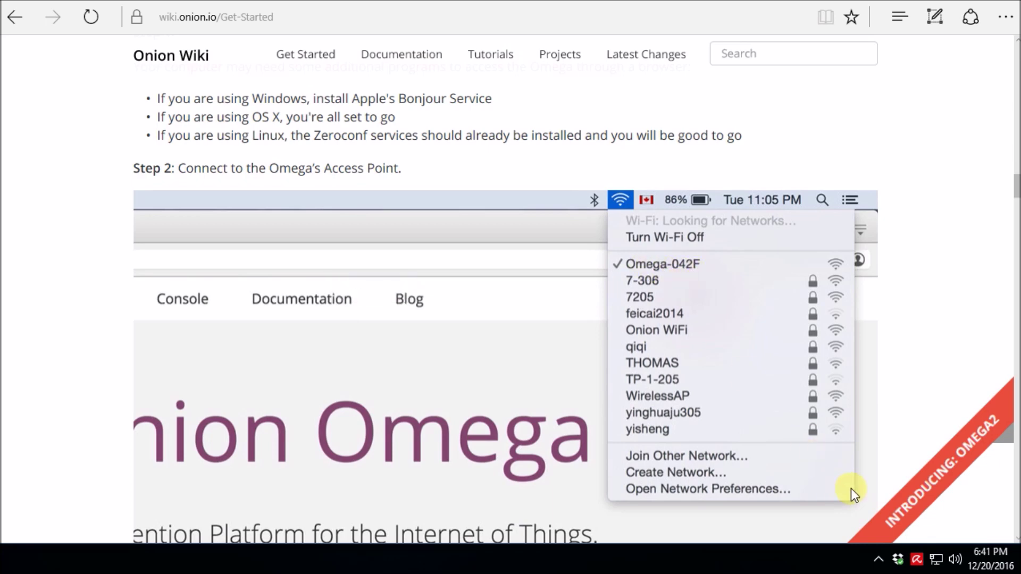
# Join the Omega-2954 Wi-Fi network using the default security key found on the forum.
pyautogui.click(936, 560)
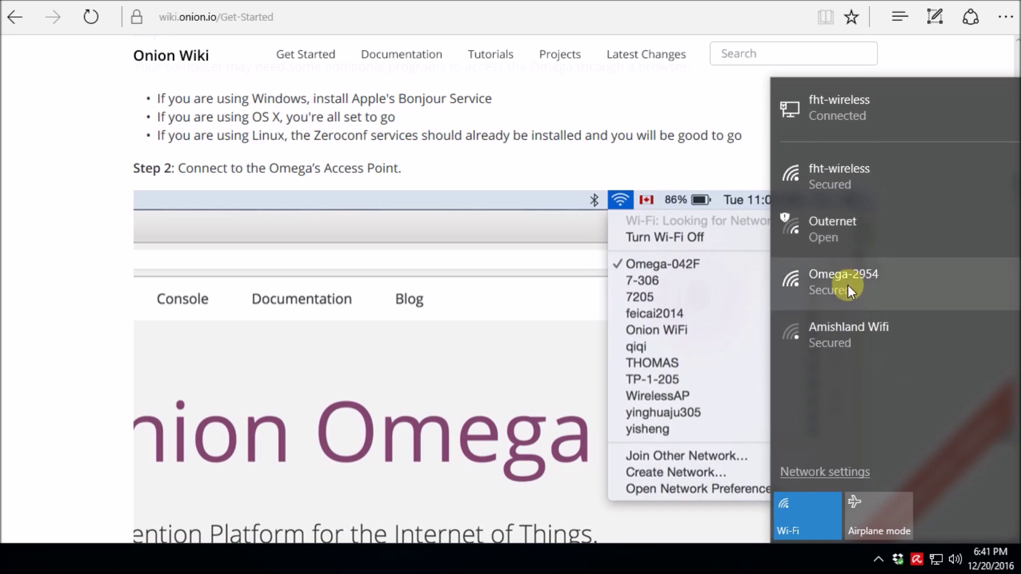
pyautogui.click(847, 287)
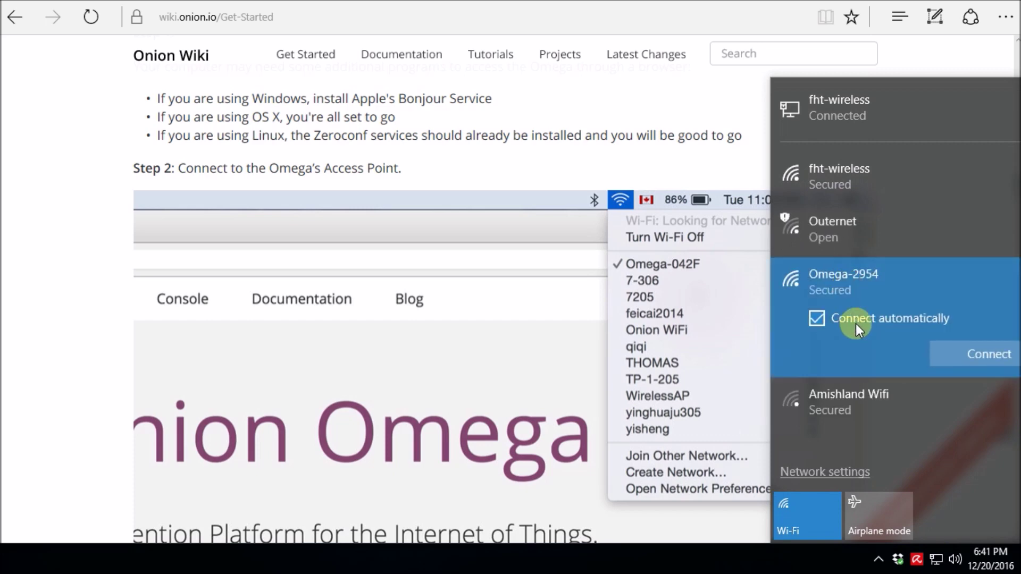
pyautogui.click(974, 352)
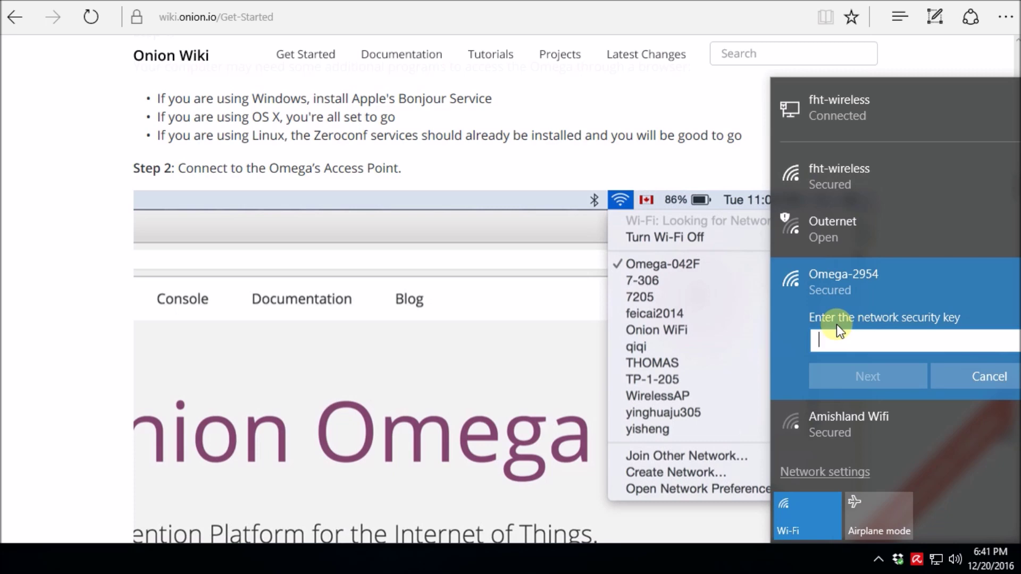
pyautogui.click(513, 1)
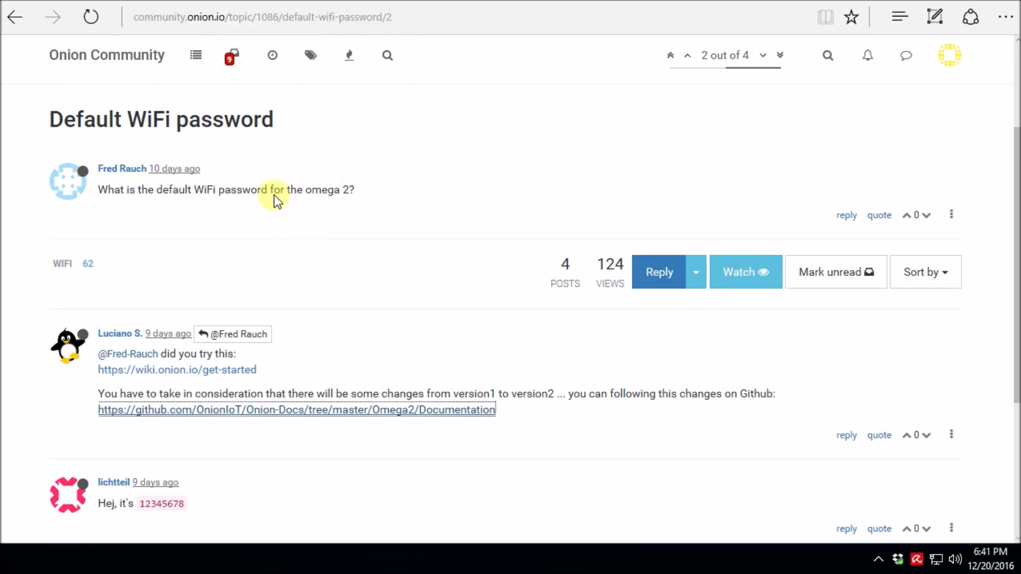
pyautogui.moveTo(273, 194); pyautogui.dragTo(348, 192)
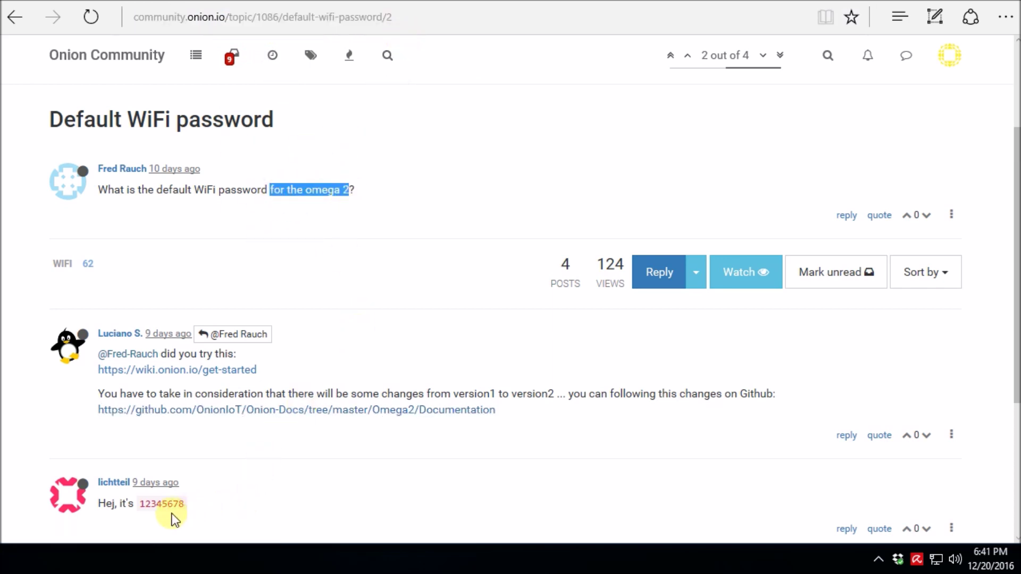
pyautogui.click(960, 560)
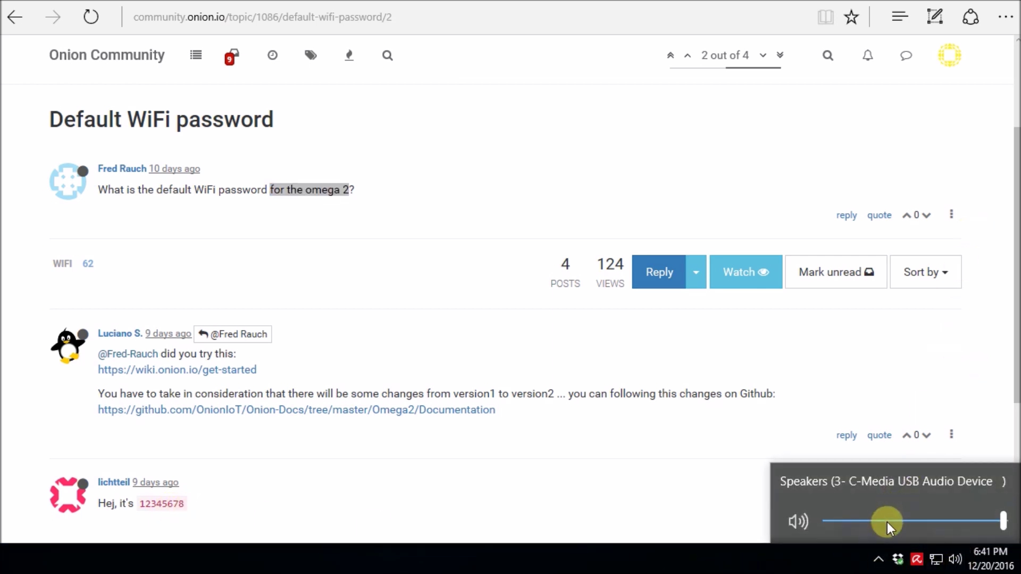
pyautogui.click(936, 560)
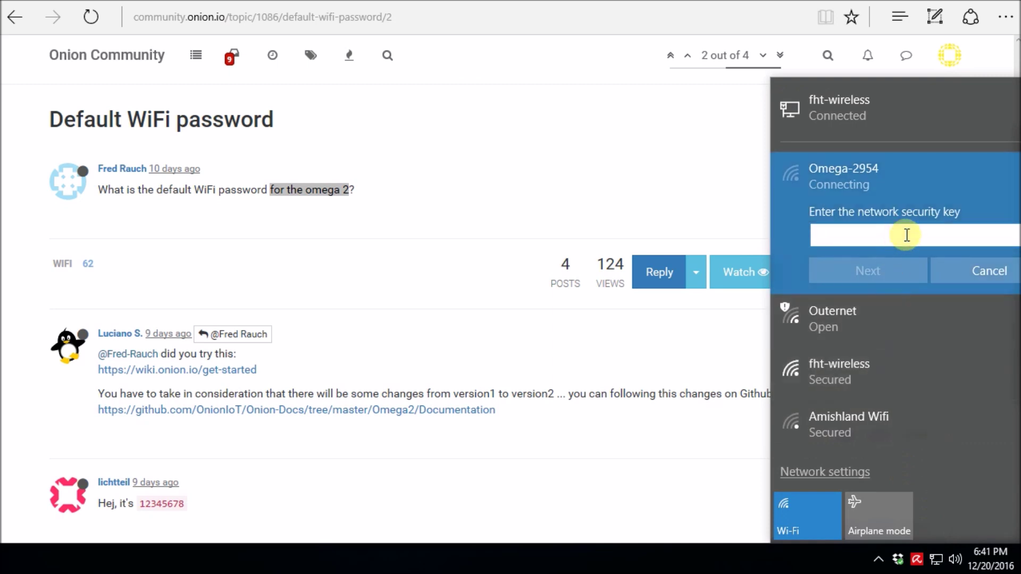
pyautogui.write('12345678')
pyautogui.press('Return')
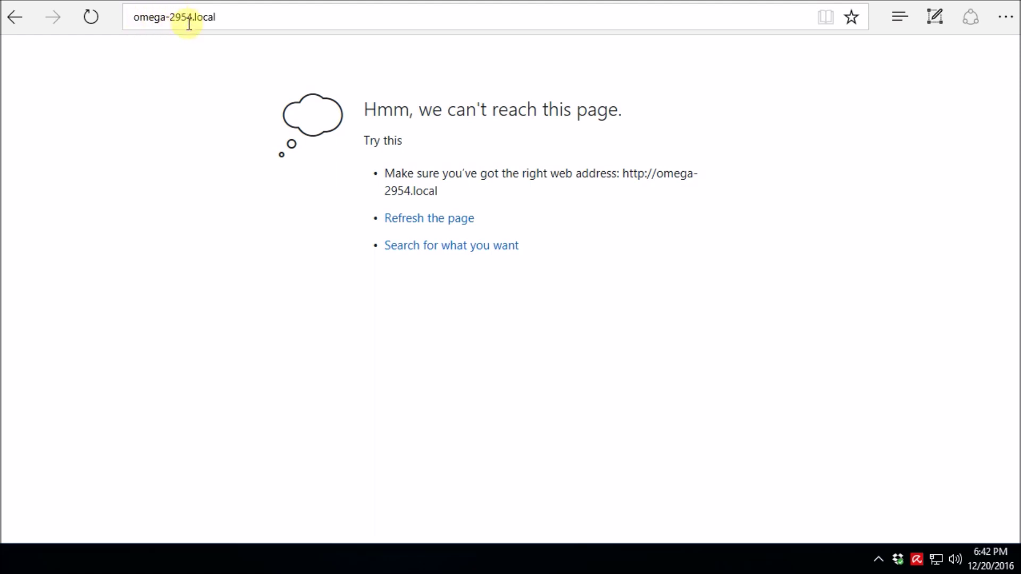
# Reload omega-2954.local and retry the unreachable page.
pyautogui.click(224, 16)
pyautogui.click(288, 12)
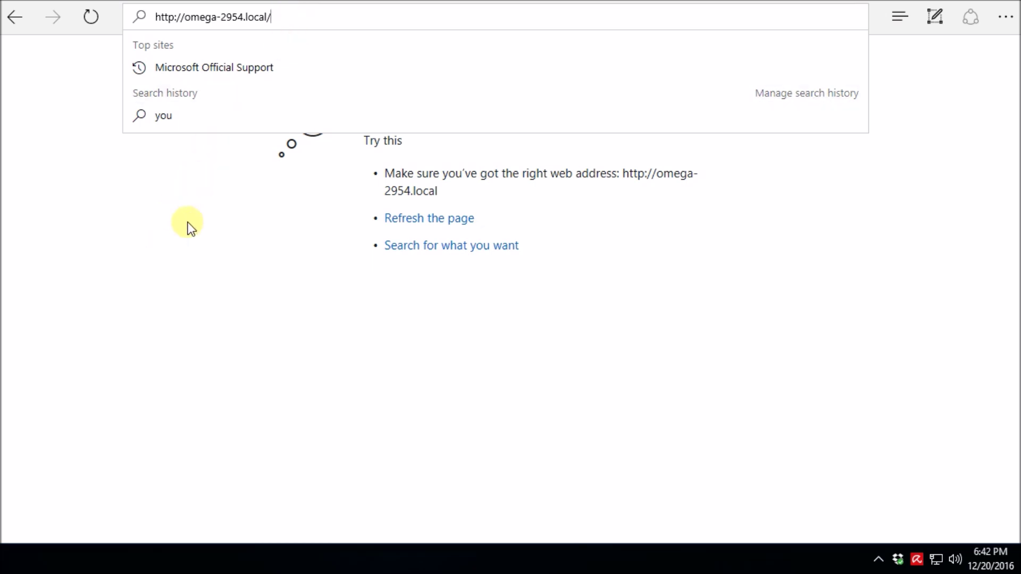
pyautogui.press('Return')
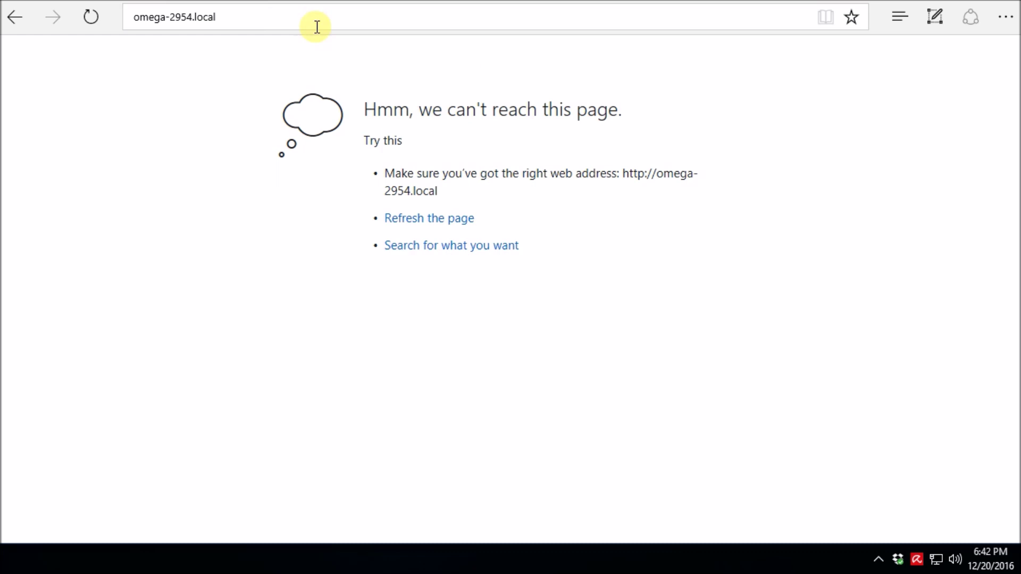
pyautogui.click(420, 219)
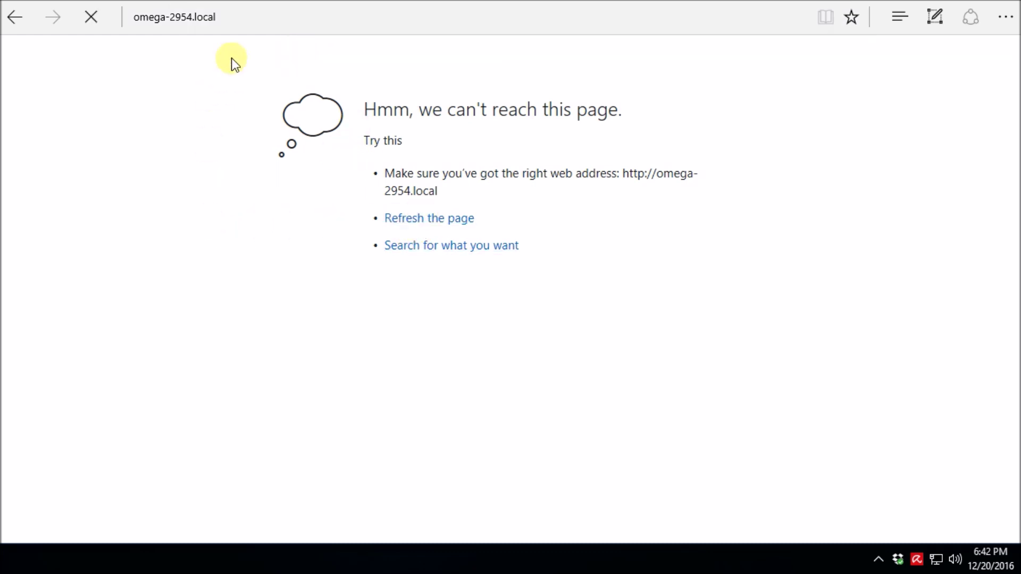
# Strip .local from the address and load omega-2954 instead.
pyautogui.click(234, 22)
pyautogui.click(257, 18)
pyautogui.moveTo(243, 22); pyautogui.dragTo(276, 14)
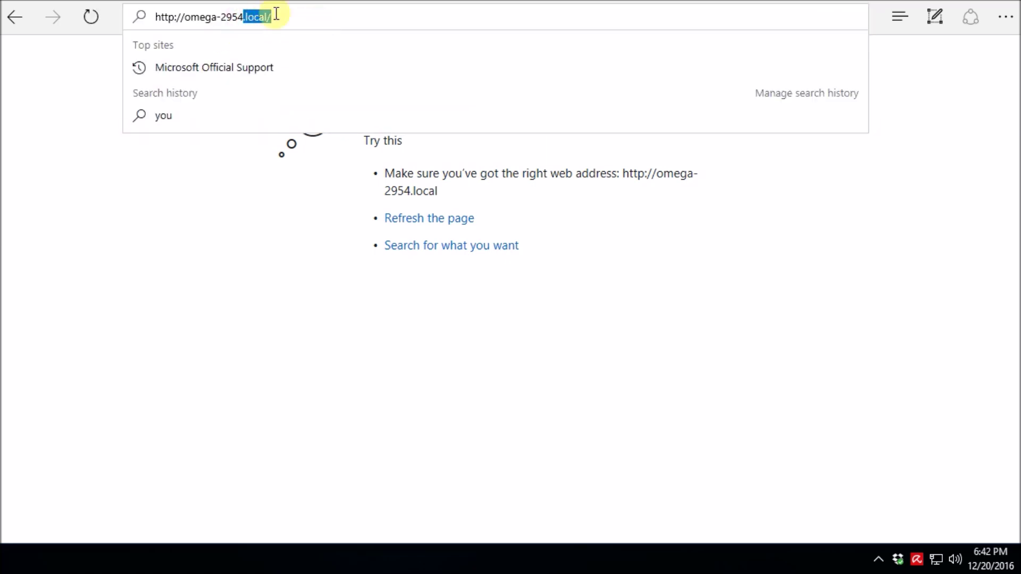
pyautogui.press('BackSpace')
pyautogui.press('Return')
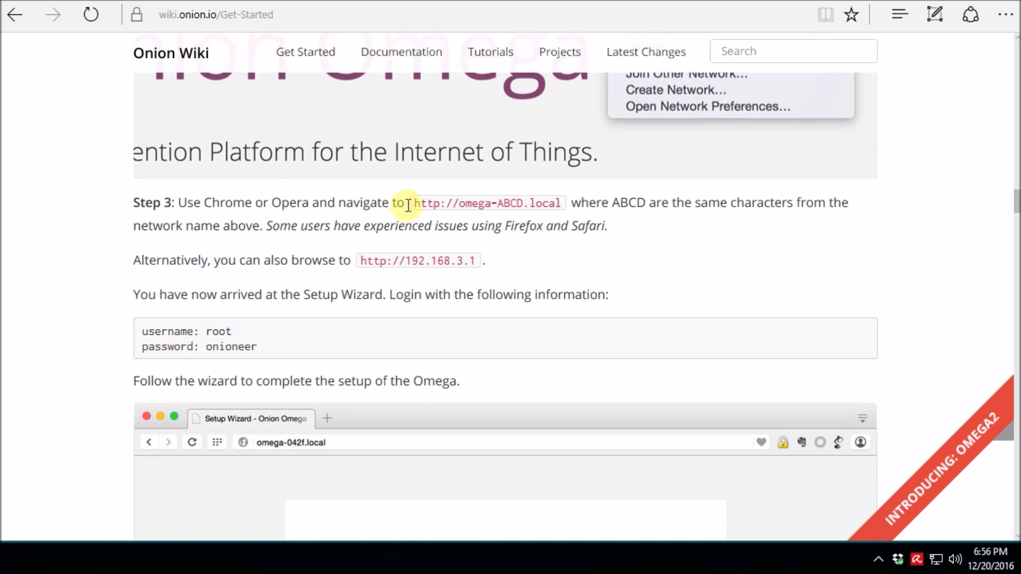
# Highlight Step 3's omega-ABCD.local and alternative 192.168.3.1 setup addresses.
pyautogui.moveTo(415, 204); pyautogui.dragTo(561, 204)
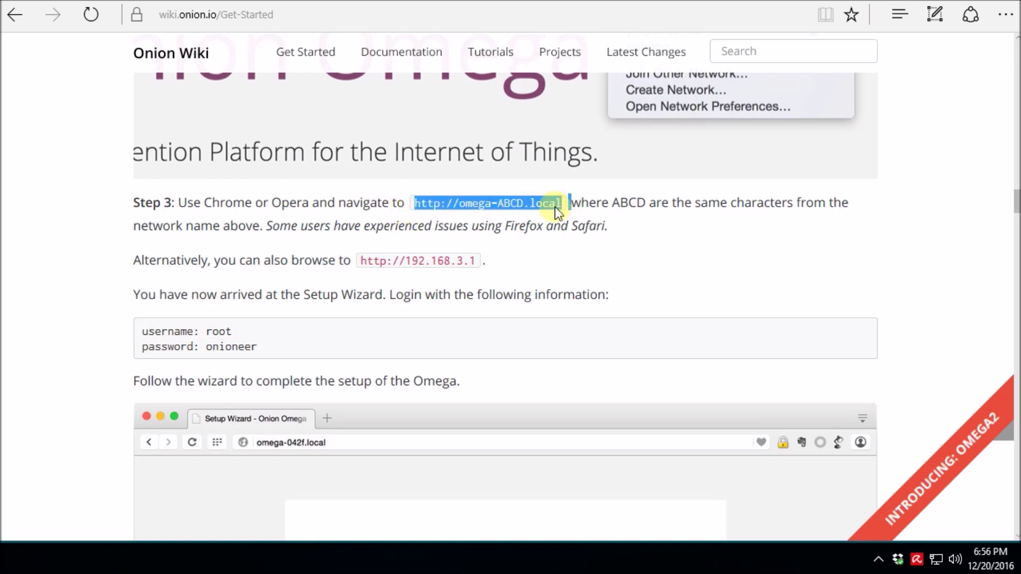
pyautogui.click(512, 206)
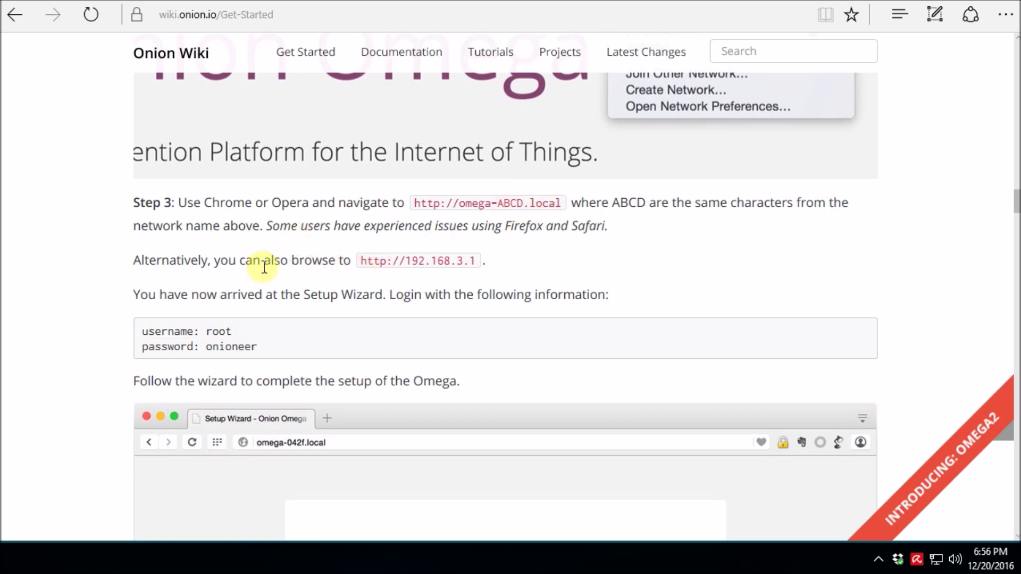
pyautogui.moveTo(214, 259); pyautogui.dragTo(282, 255)
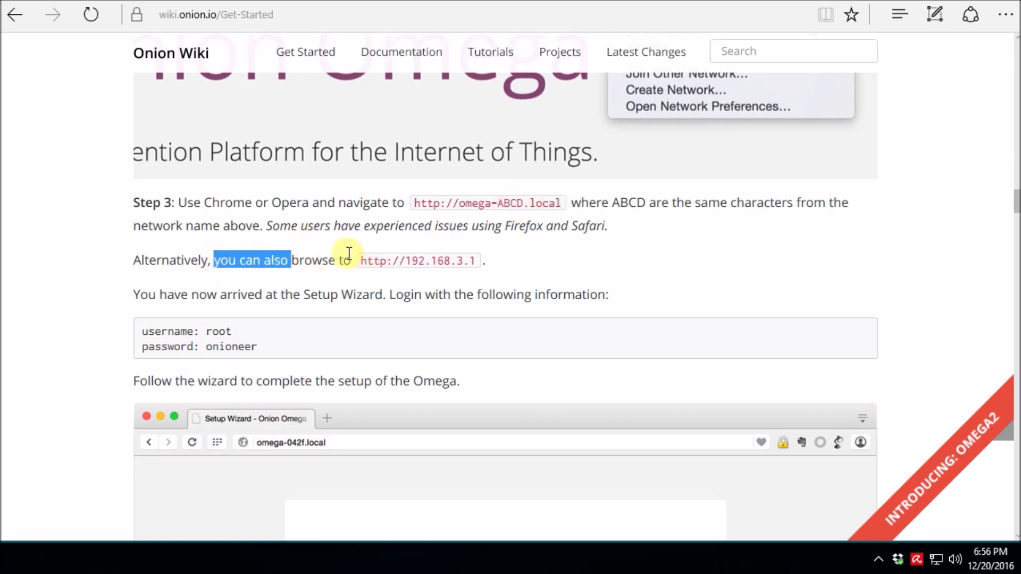
pyautogui.moveTo(362, 260); pyautogui.dragTo(475, 260)
pyautogui.hotkey('ctrl', 'c')
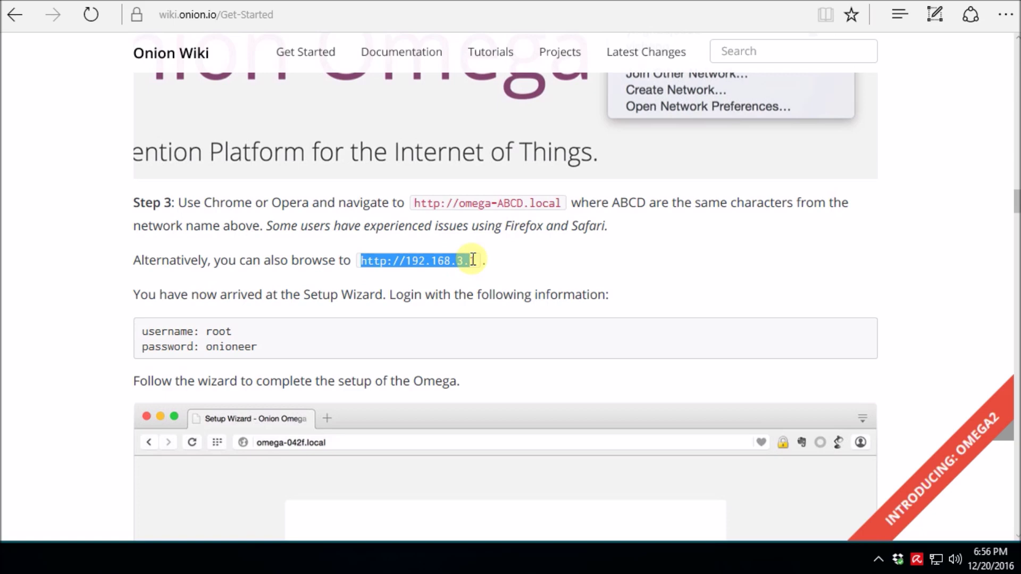
# Load omega-2954.local in the browser.
pyautogui.click(736, 11)
pyautogui.write('omega-2954.local')
pyautogui.press('Return')
# Open the setup page at 192.168.3.1 and start the Omega2 setup wizard.
pyautogui.click(319, 22)
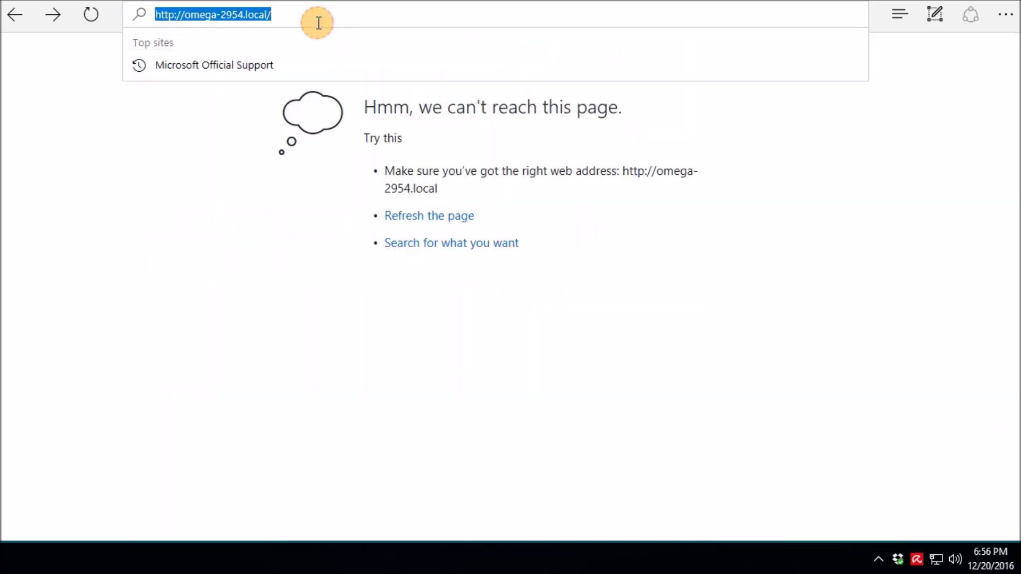
pyautogui.hotkey('ctrl', 'v')
pyautogui.press('Return')
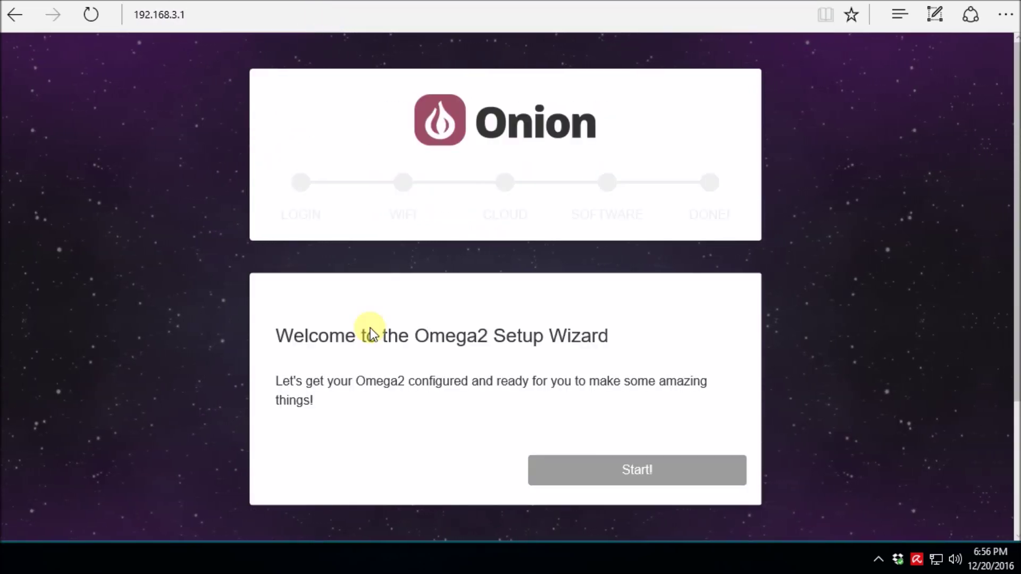
pyautogui.click(608, 468)
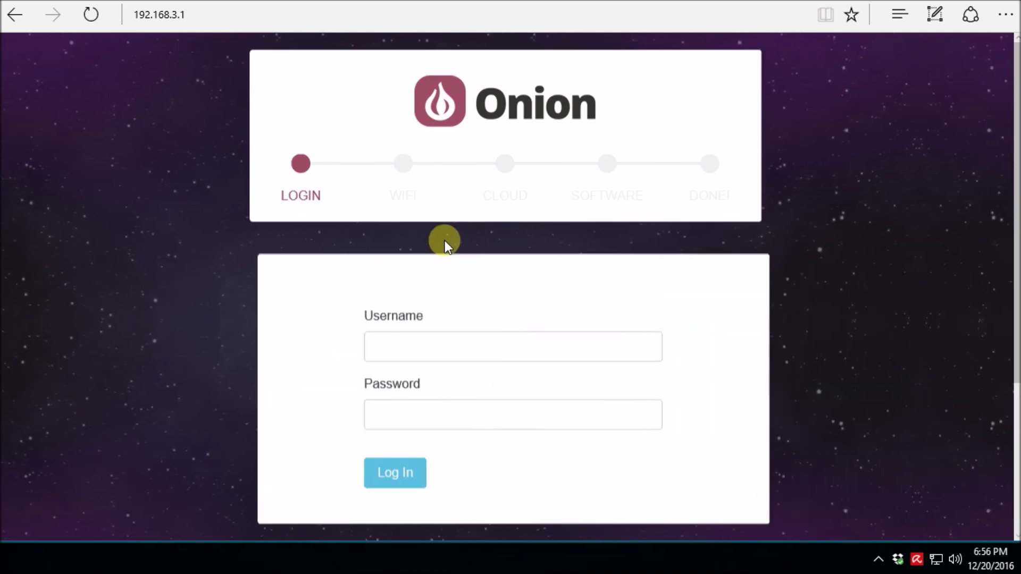
# Attempt login with a personal username and the password, declining to save it.
pyautogui.click(437, 358)
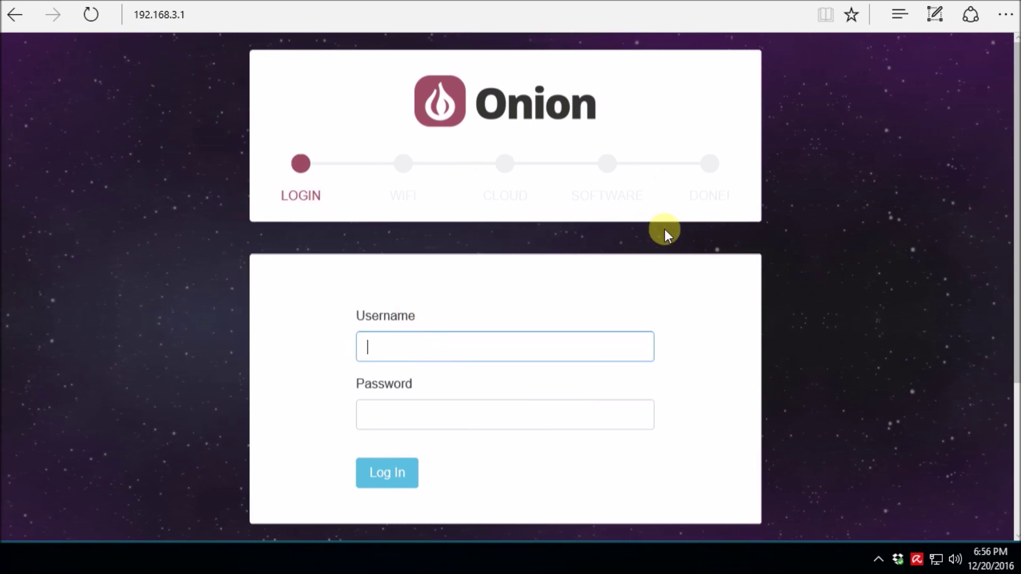
pyautogui.write('johnsdiyplayground')
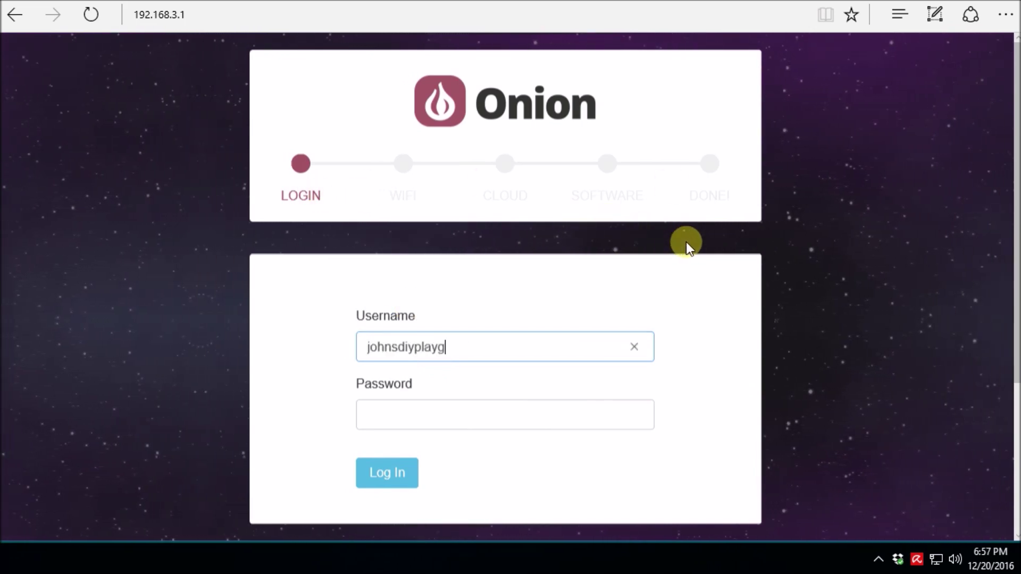
pyautogui.press('Tab')
pyautogui.write('**********')
pyautogui.press('Return')
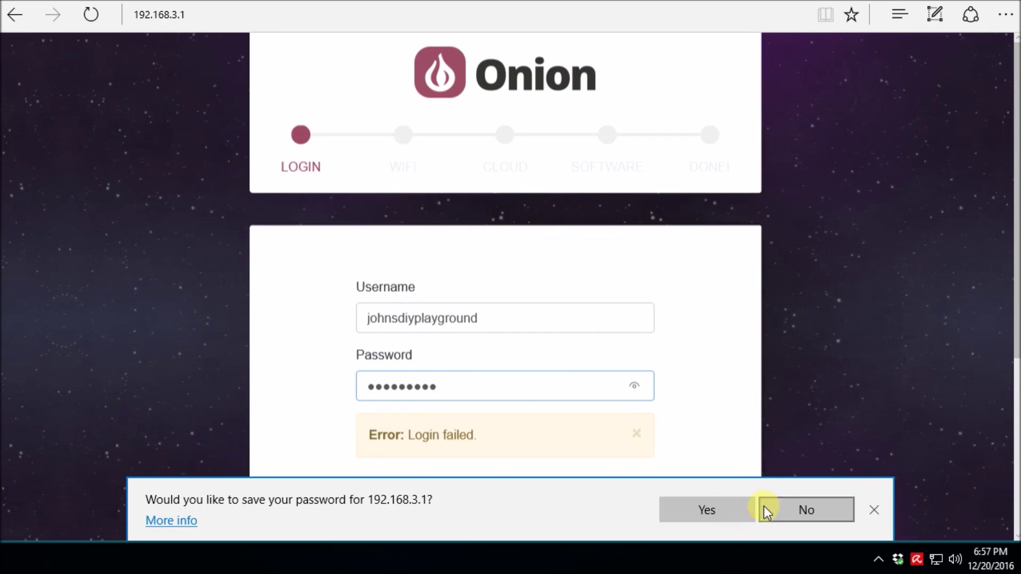
pyautogui.click(766, 508)
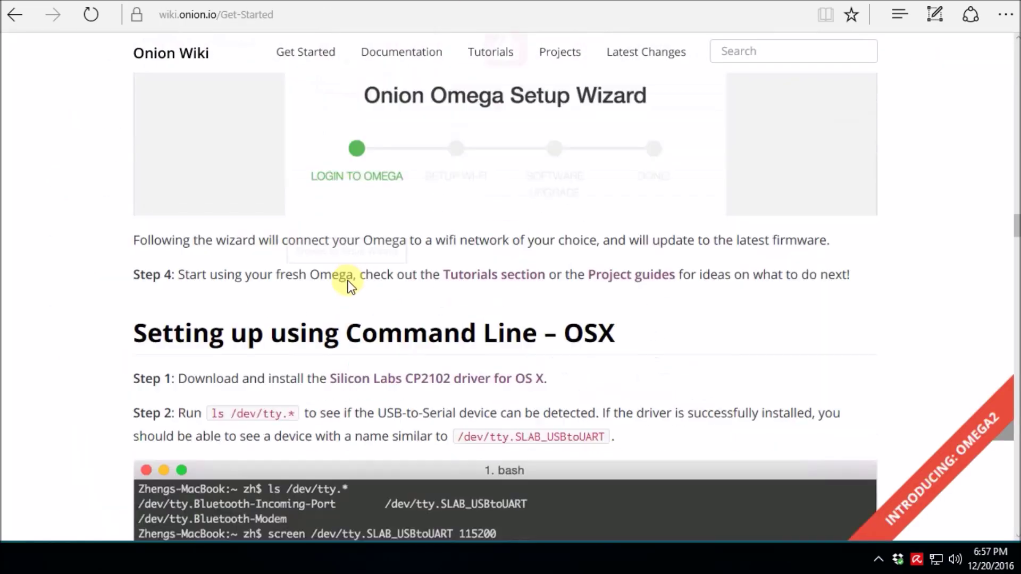
# Log in again as root with the password and let Edge save it.
pyautogui.scroll(10, 347, 280)
pyautogui.doubleClick(220, 194)
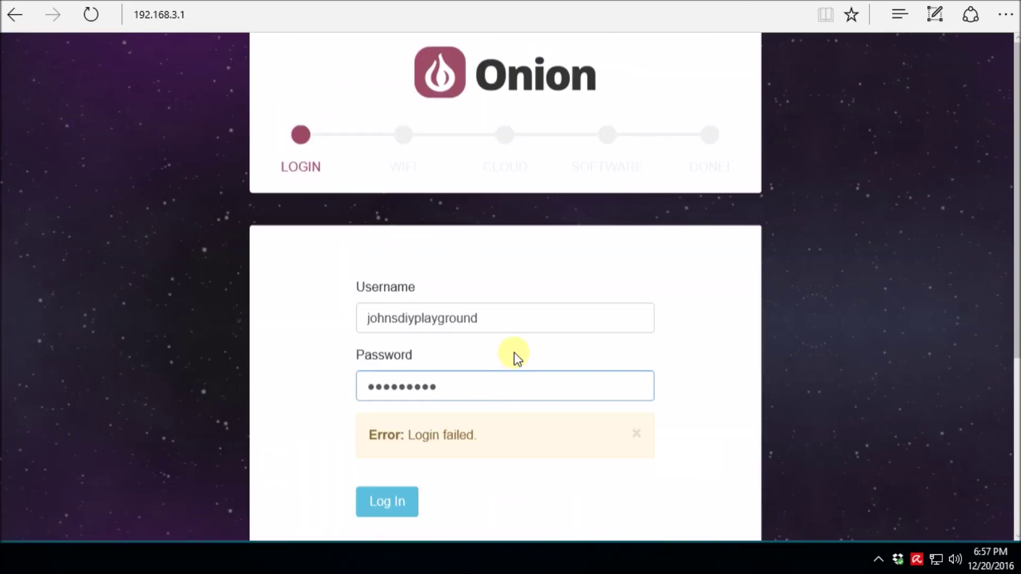
pyautogui.write('root')
pyautogui.press('Tab')
pyautogui.hotkey('ctrl', 'v')
pyautogui.press('Return')
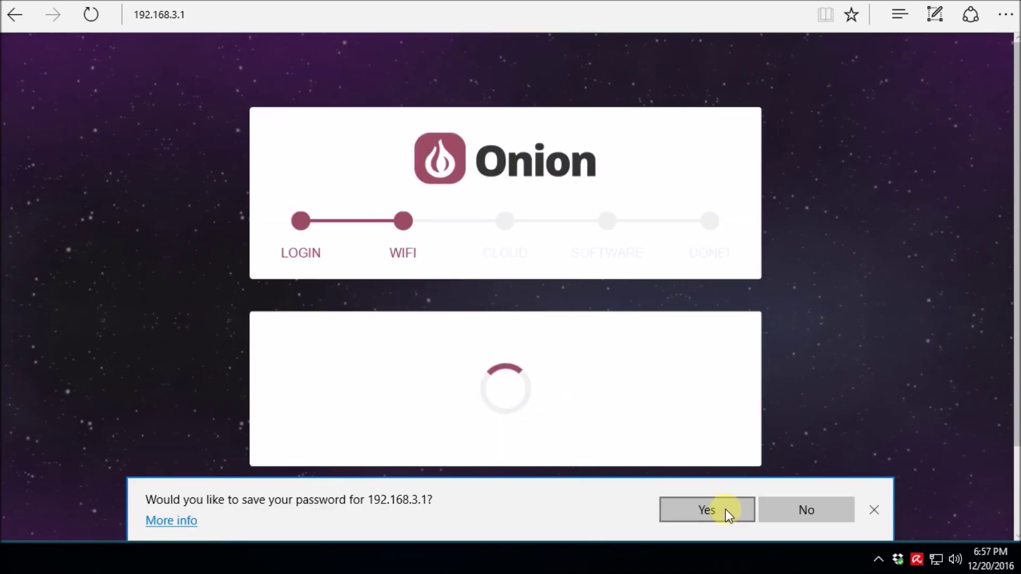
pyautogui.click(725, 509)
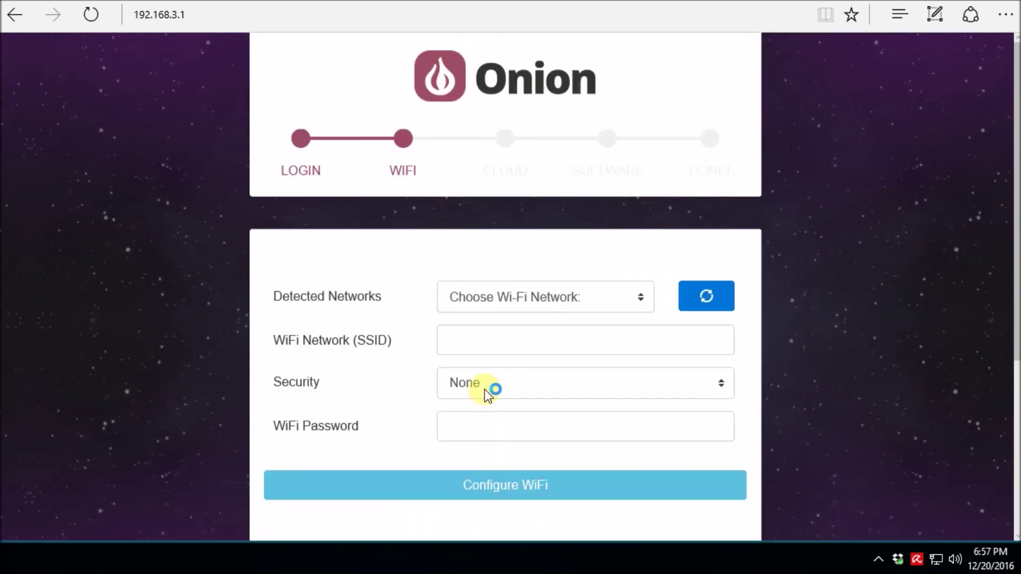
# Configure Wi-Fi for fht-wireless with its password and save the password in Edge.
pyautogui.click(543, 296)
pyautogui.click(514, 340)
pyautogui.click(511, 423)
pyautogui.write('********')
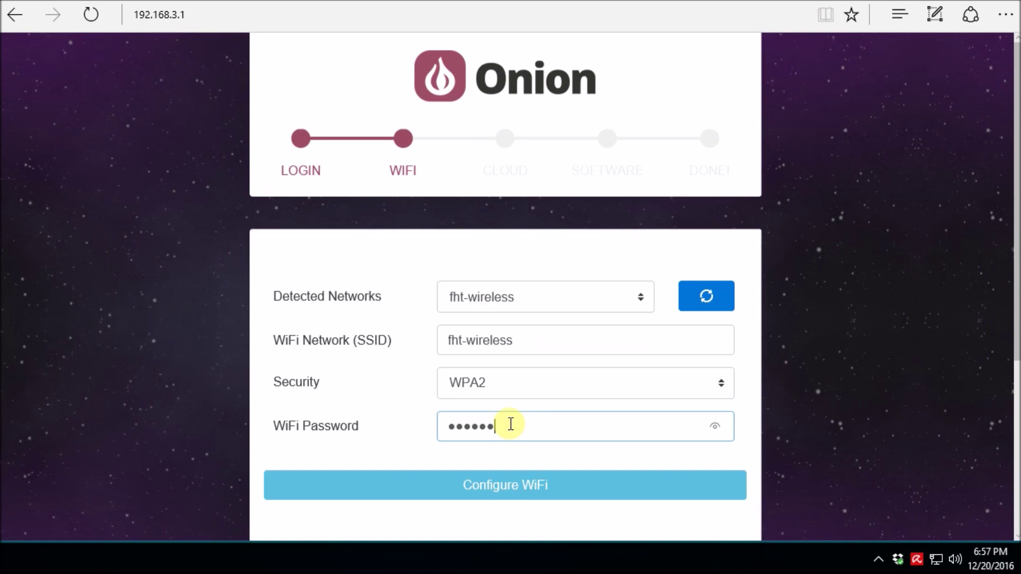
pyautogui.click(496, 490)
pyautogui.click(719, 511)
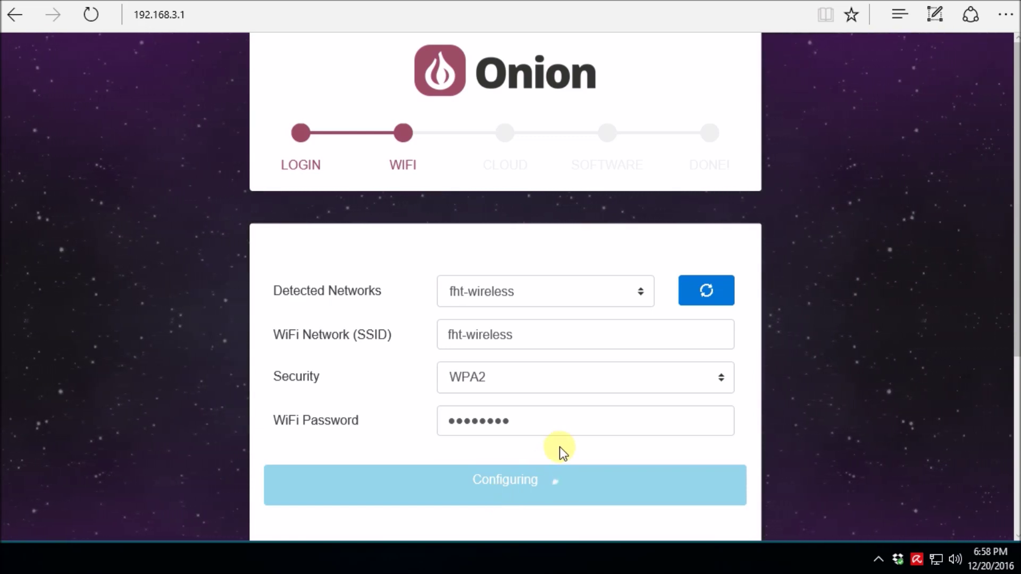
# After the connection error, check security types, retype the password and resubmit for fht-wireless.
pyautogui.scroll(-2, 560, 446)
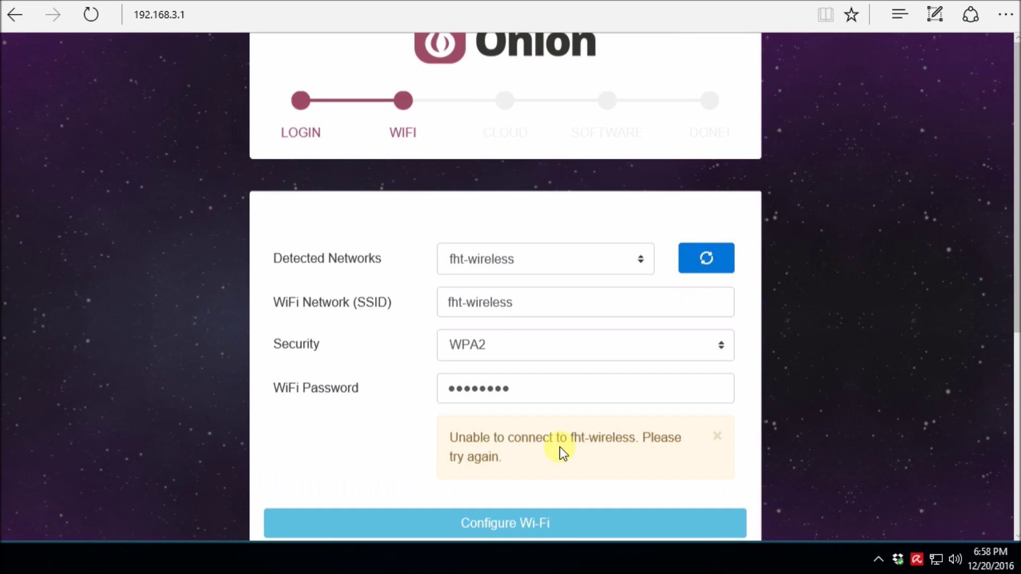
pyautogui.click(717, 268)
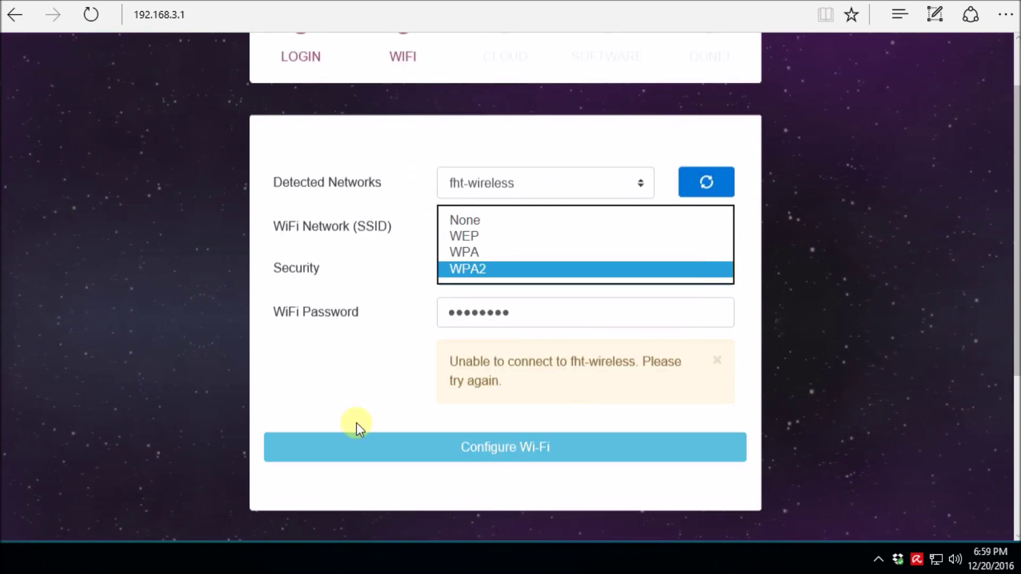
pyautogui.doubleClick(522, 314)
pyautogui.write('•••••••••')
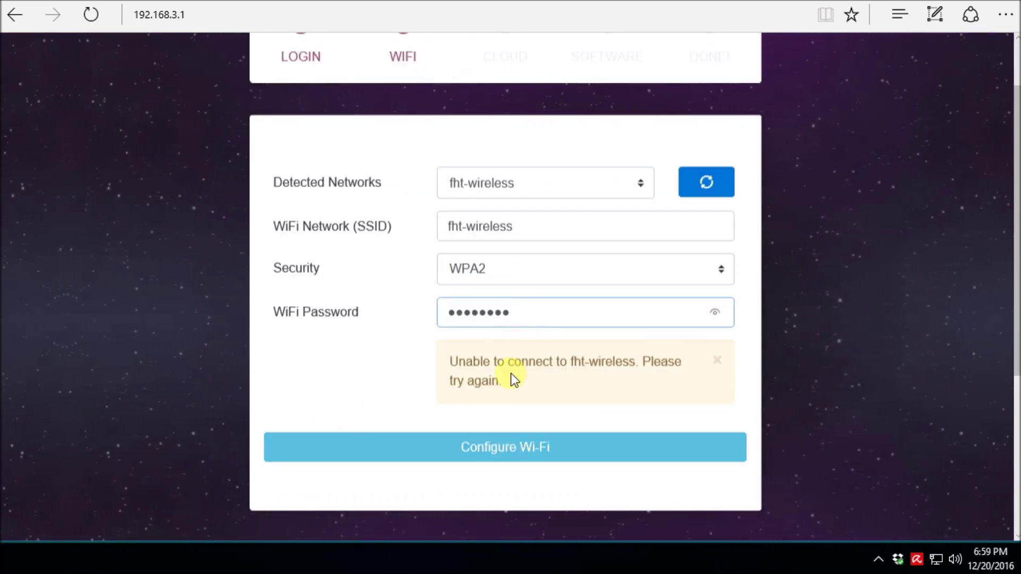
pyautogui.press('Return')
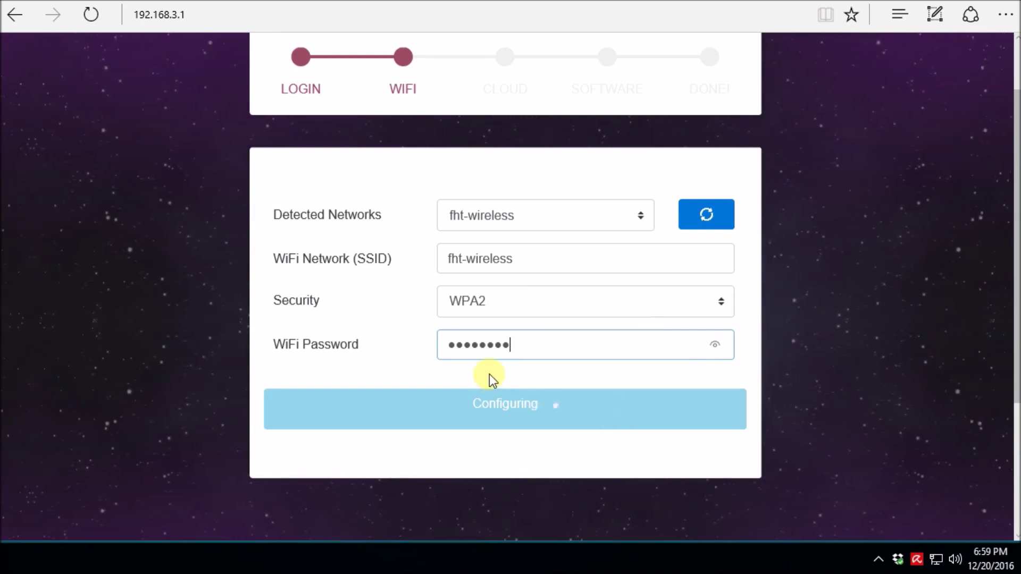
pyautogui.click(636, 216)
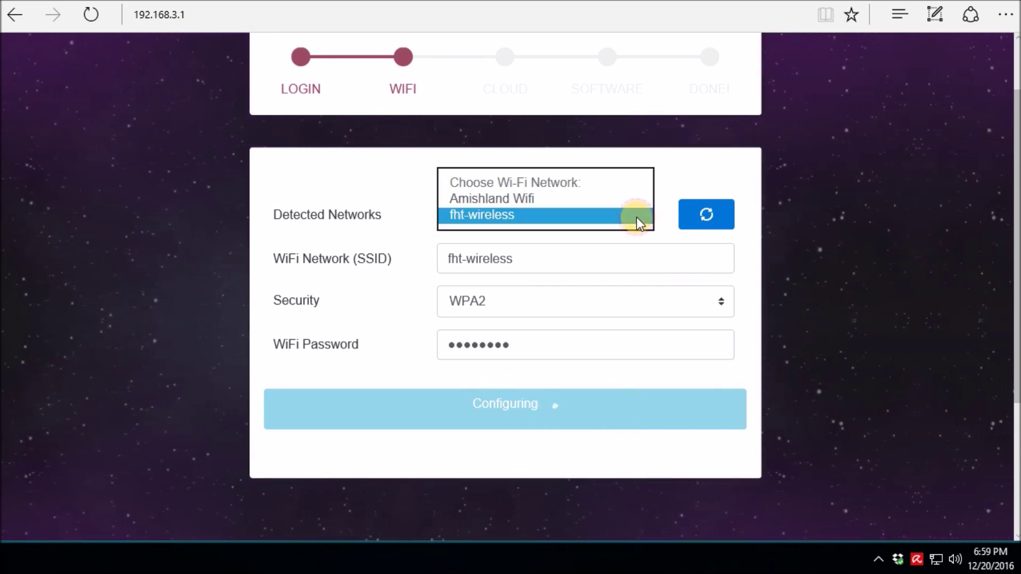
pyautogui.click(644, 219)
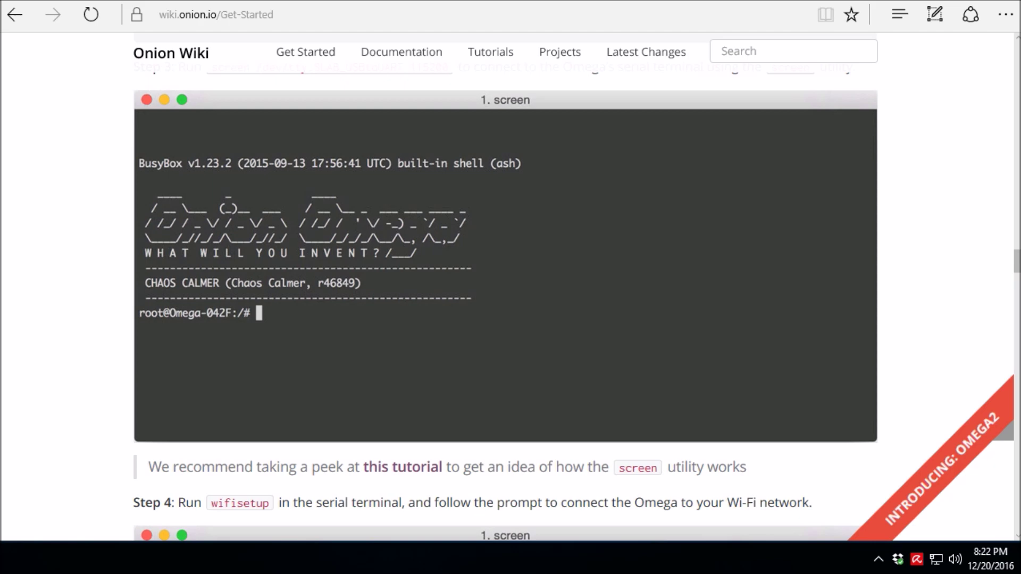
pyautogui.hotkey('alt', 'Tab')
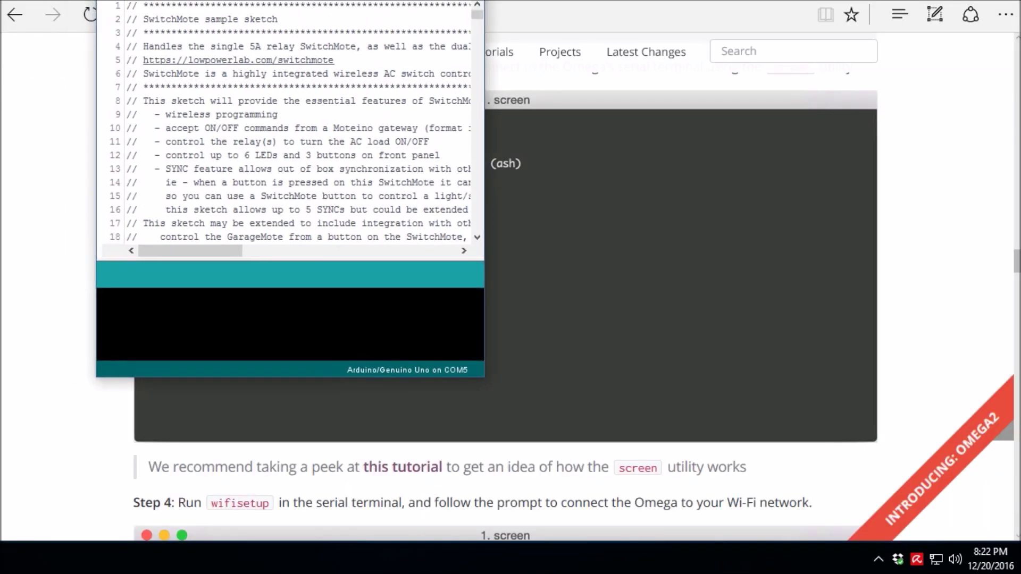
pyautogui.moveTo(322, 1); pyautogui.dragTo(248, 59)
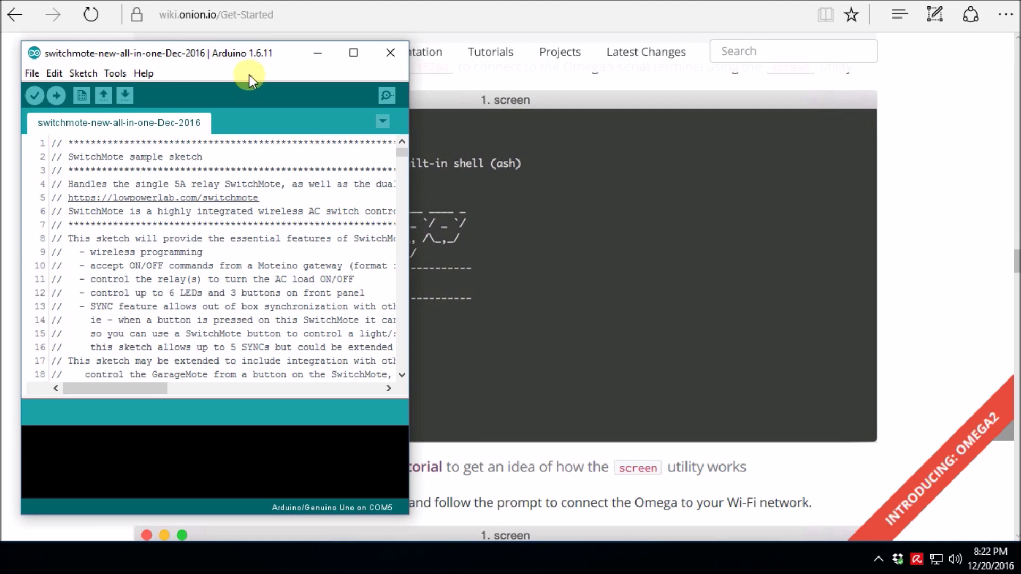
pyautogui.click(116, 74)
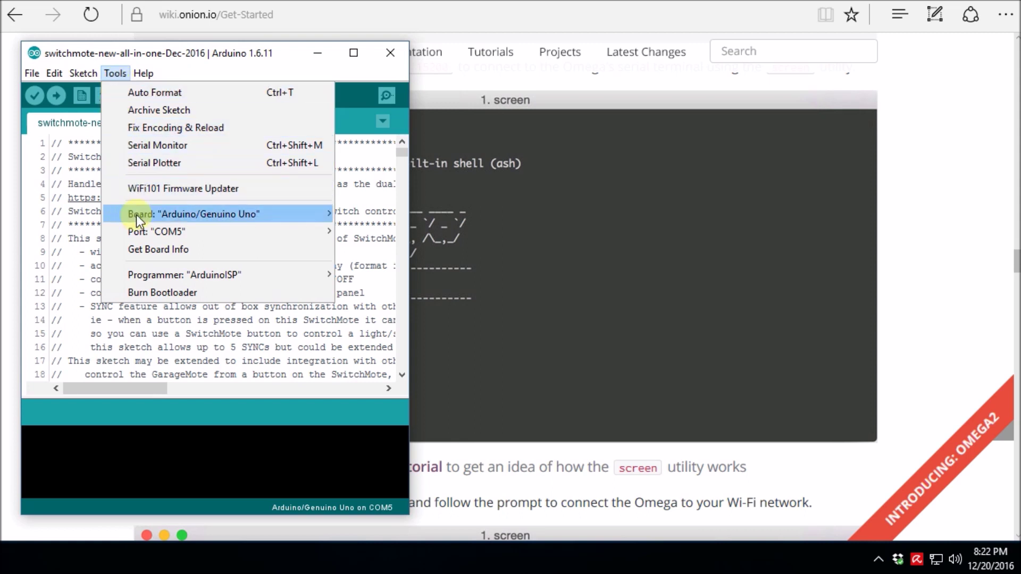
pyautogui.moveTo(139, 231)
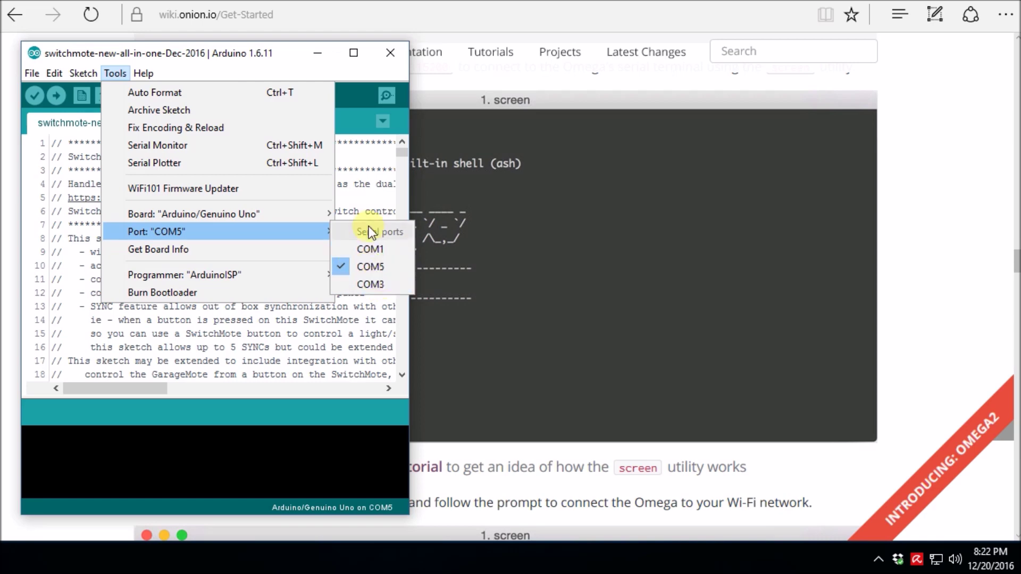
pyautogui.click(245, 54)
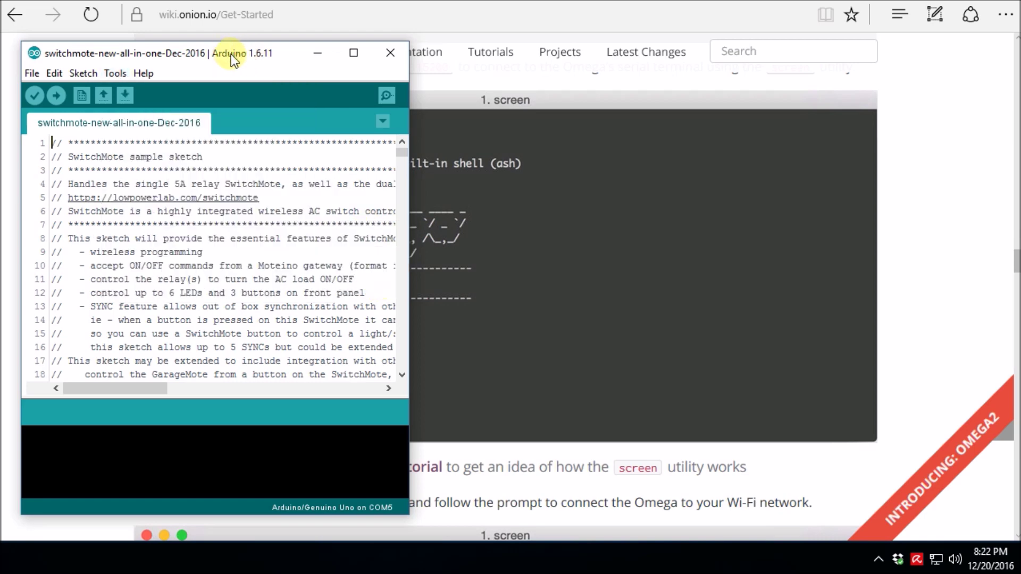
pyautogui.click(391, 58)
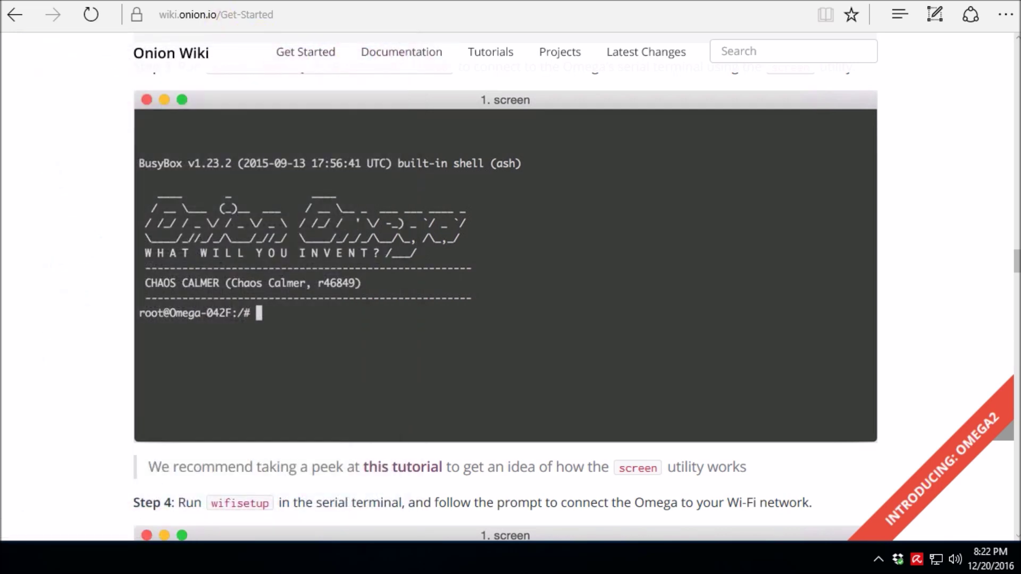
# Open a PuTTY serial connection on COM3 at speed 115200.
pyautogui.moveTo(346, 27); pyautogui.dragTo(378, 74)
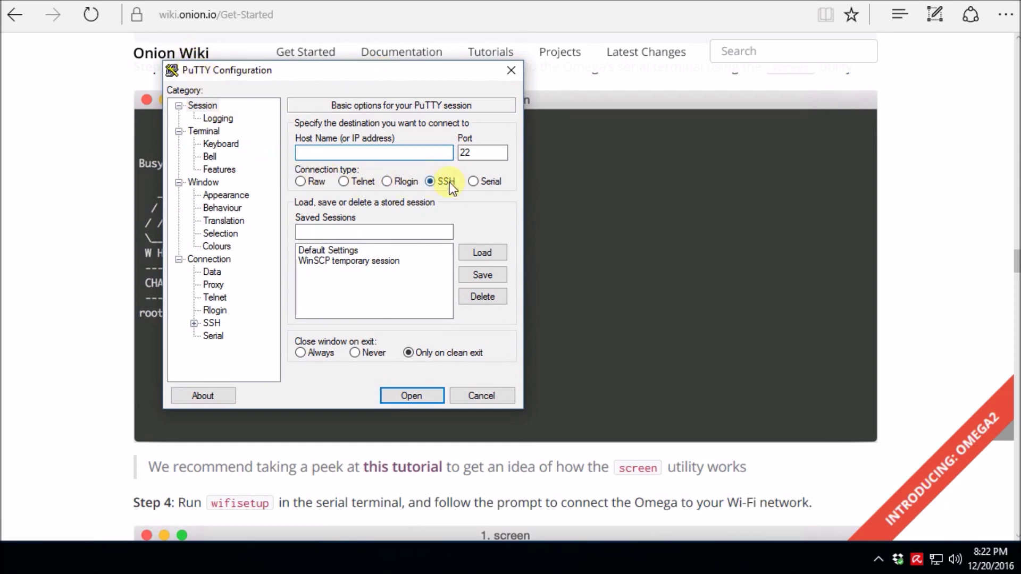
pyautogui.click(474, 182)
pyautogui.click(400, 156)
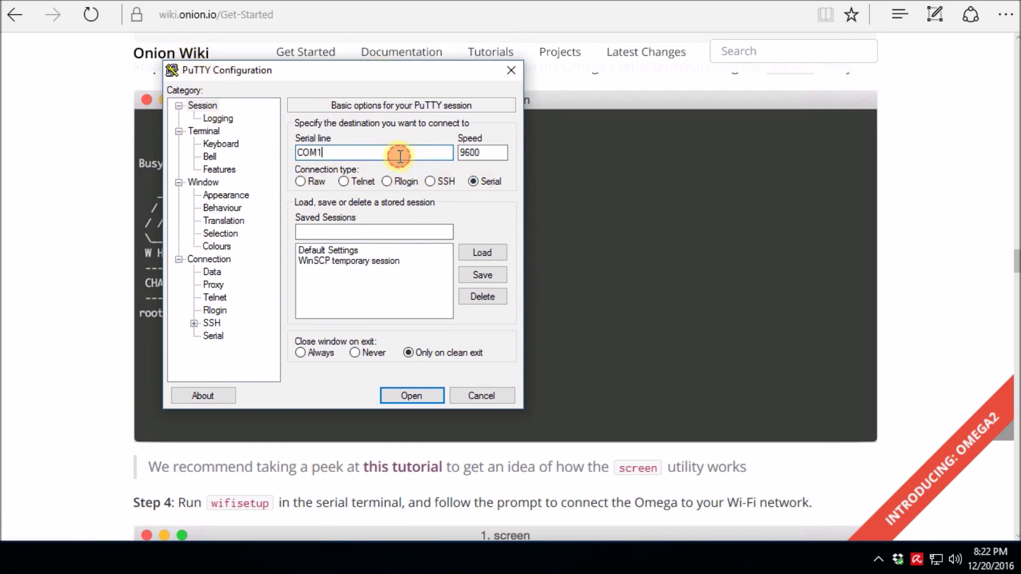
pyautogui.press('BackSpace')
pyautogui.write('3')
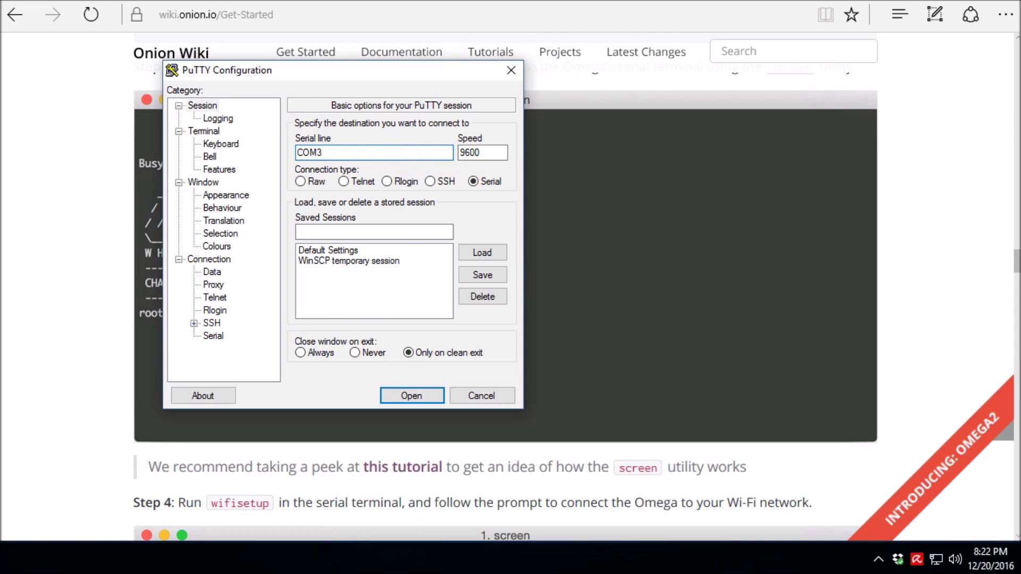
pyautogui.moveTo(502, 153); pyautogui.dragTo(452, 152)
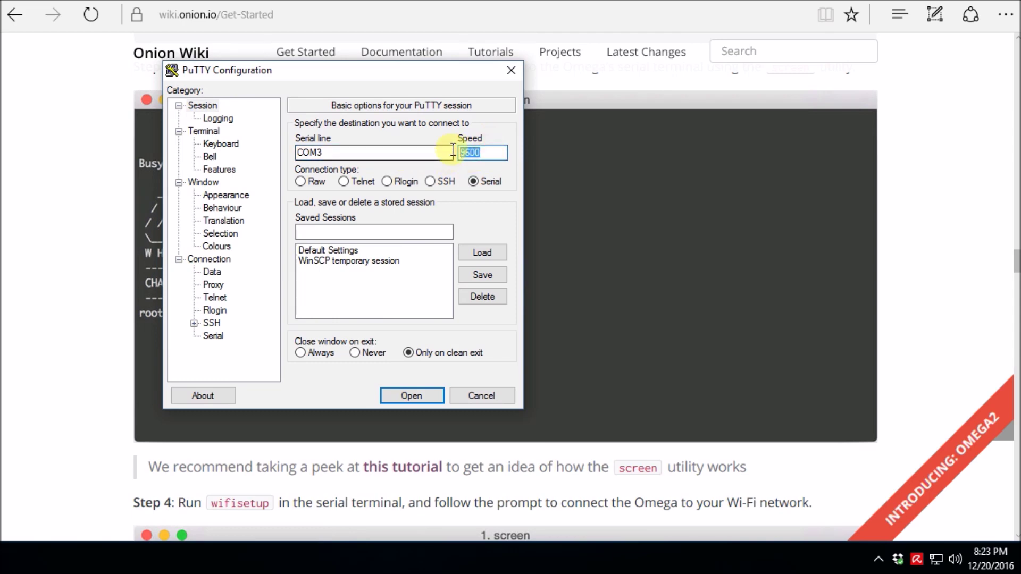
pyautogui.write('115200')
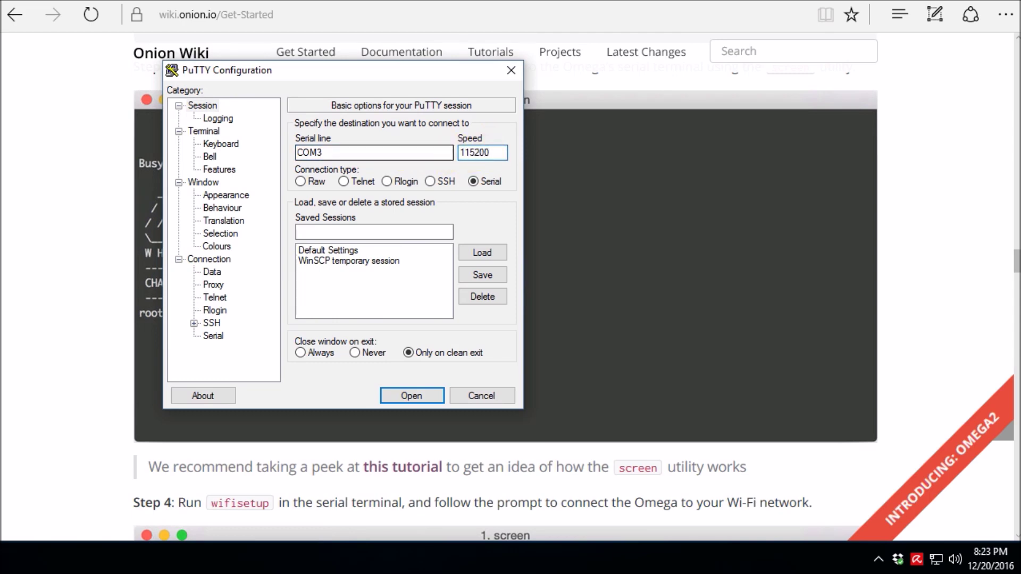
pyautogui.click(400, 397)
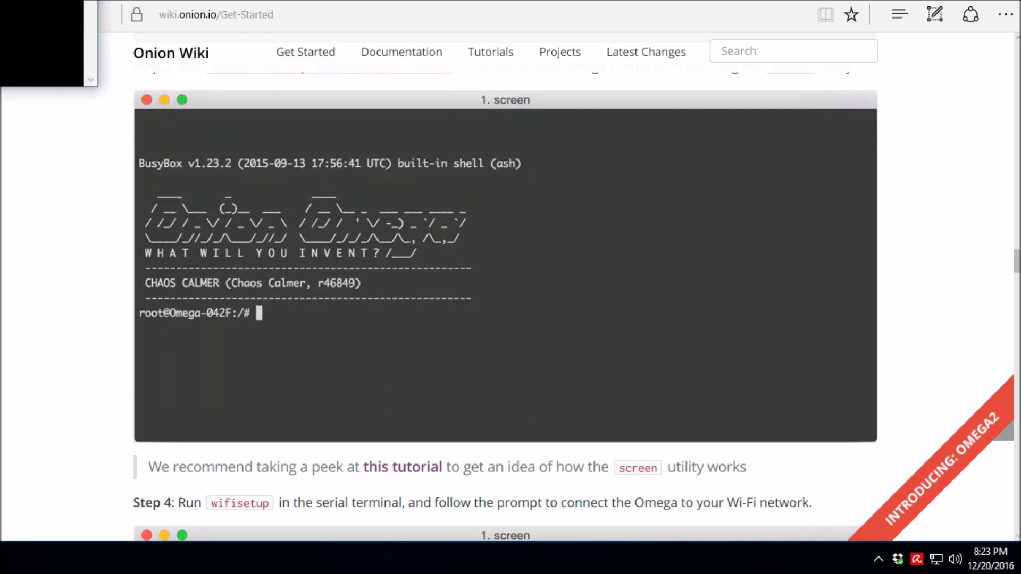
# Reposition the COM3 PuTTY window and wake the console to show the root@Omega-2954 prompt.
pyautogui.moveTo(351, 21); pyautogui.dragTo(545, 88)
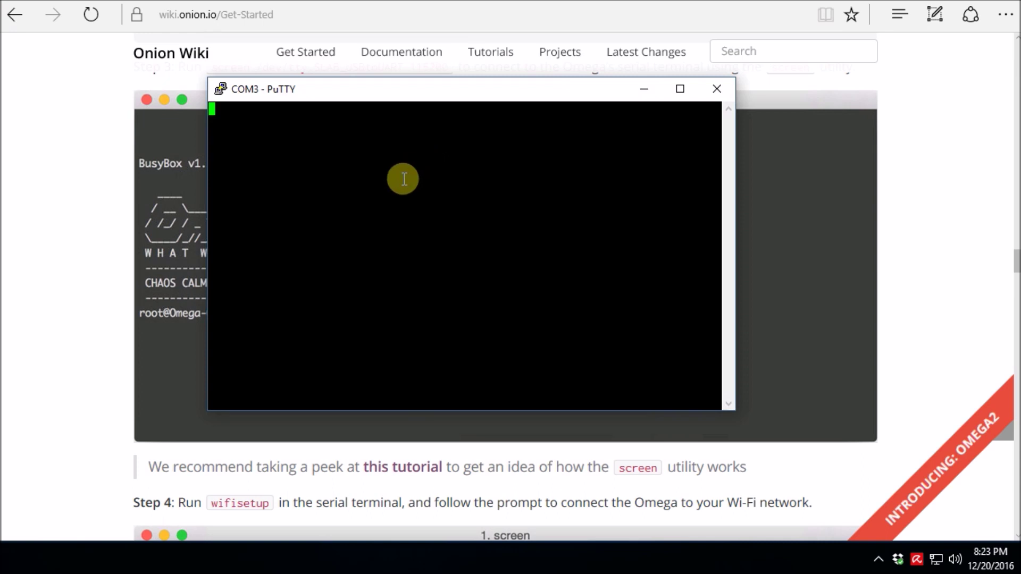
pyautogui.press('Return')
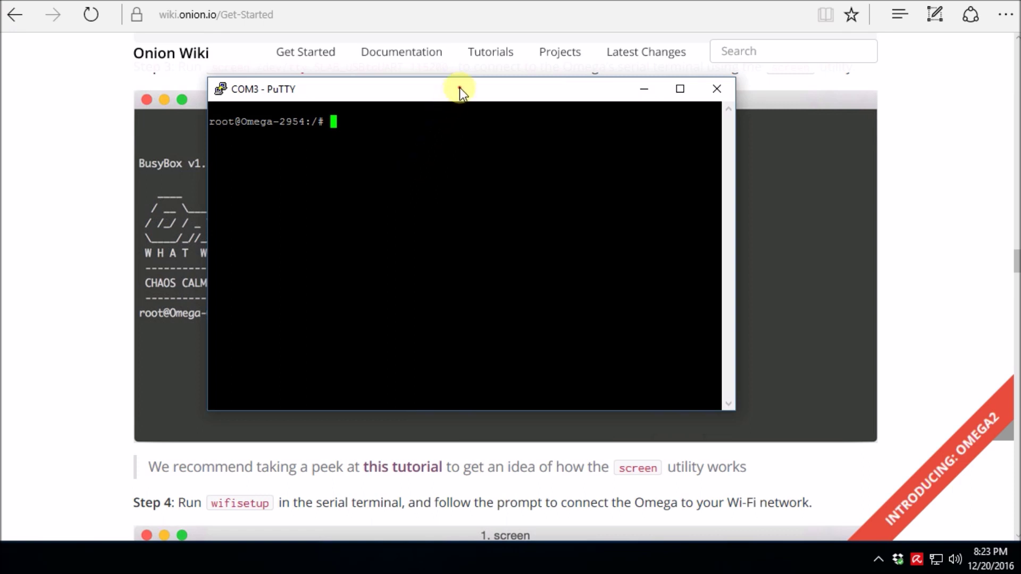
pyautogui.moveTo(459, 89); pyautogui.dragTo(575, 191)
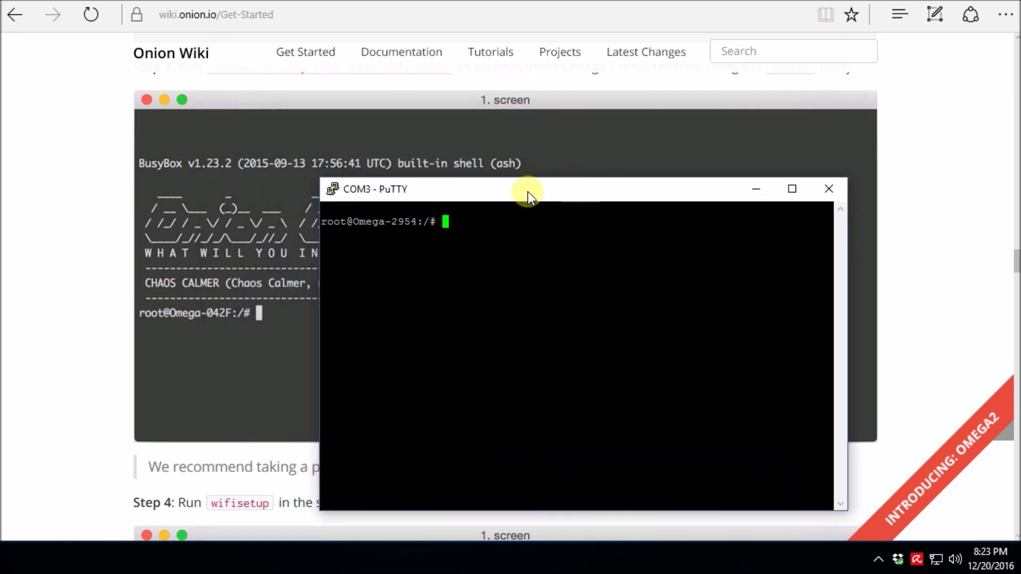
# Scroll the Onion Wiki Get-Started page to the Step 4 wifisetup instructions.
pyautogui.click(984, 250)
pyautogui.scroll(5, 973, 264)
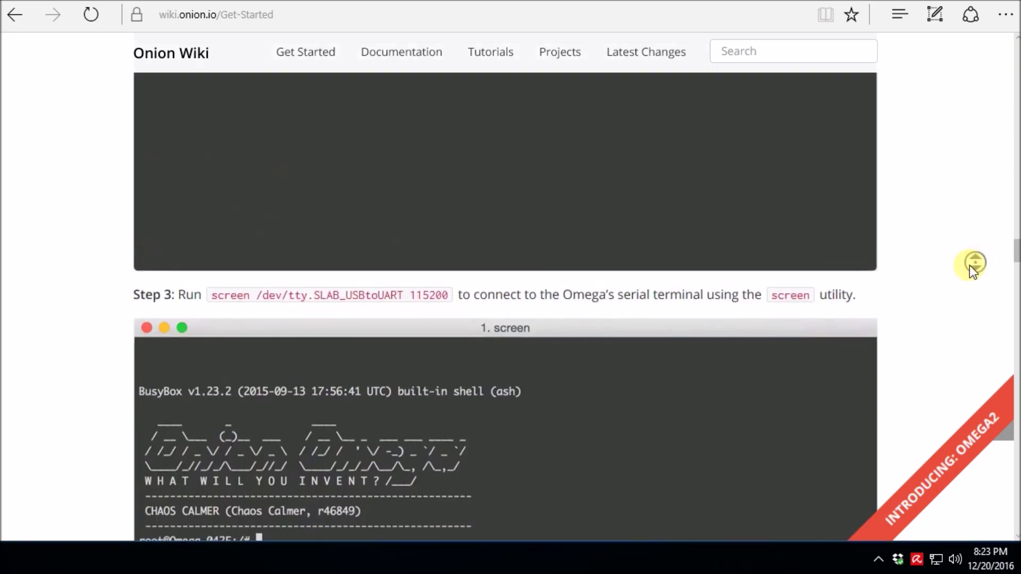
pyautogui.scroll(15, 918, 297)
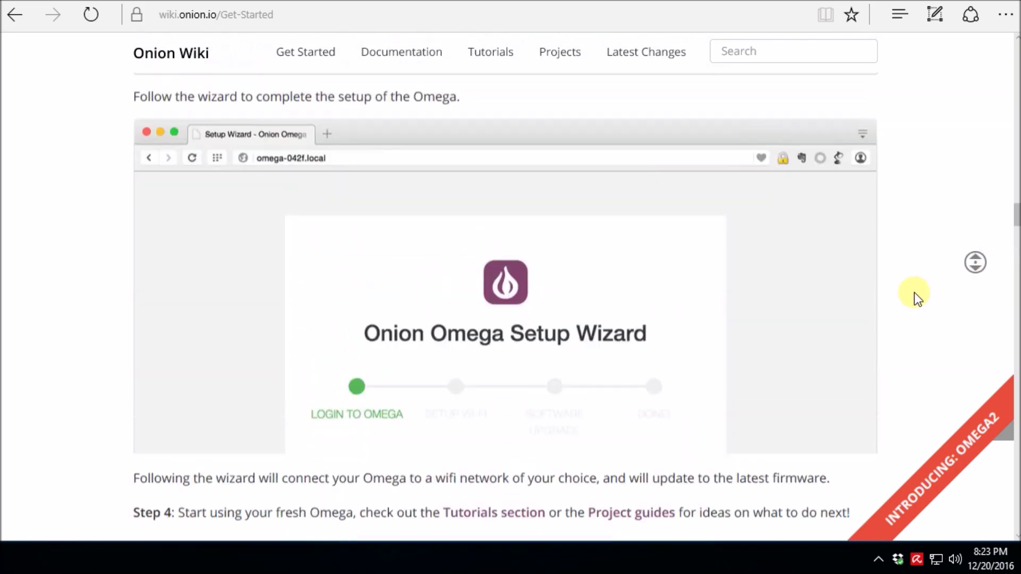
pyautogui.scroll(-20, 614, 394)
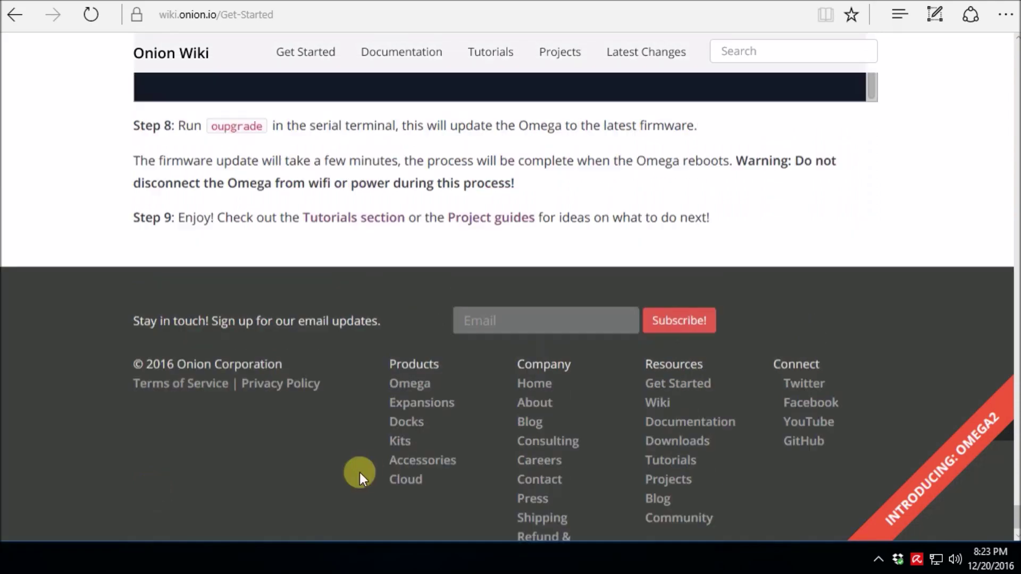
pyautogui.scroll(3, 319, 481)
pyautogui.scroll(-15, 319, 481)
pyautogui.scroll(10, 258, 367)
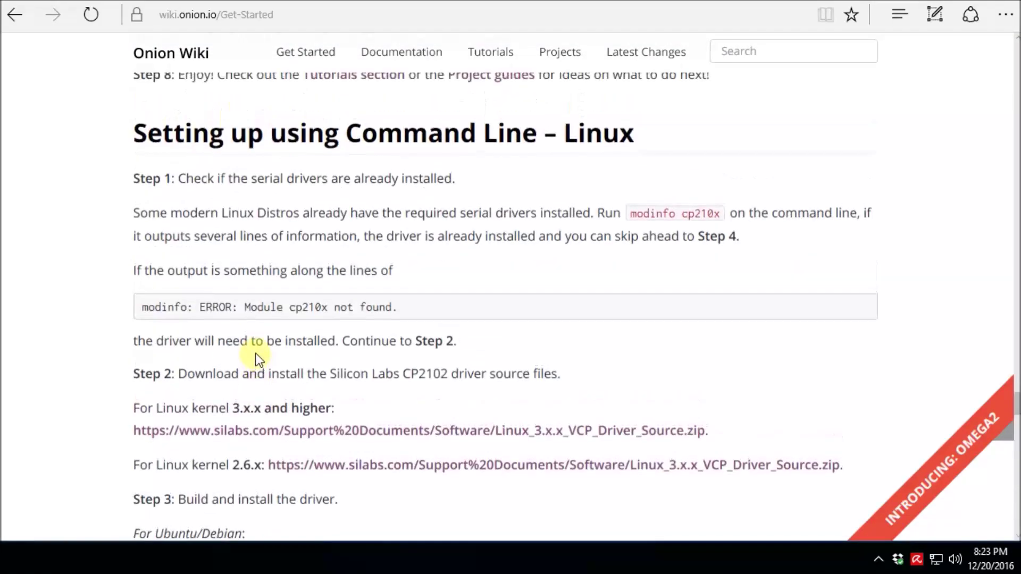
pyautogui.scroll(15, 249, 359)
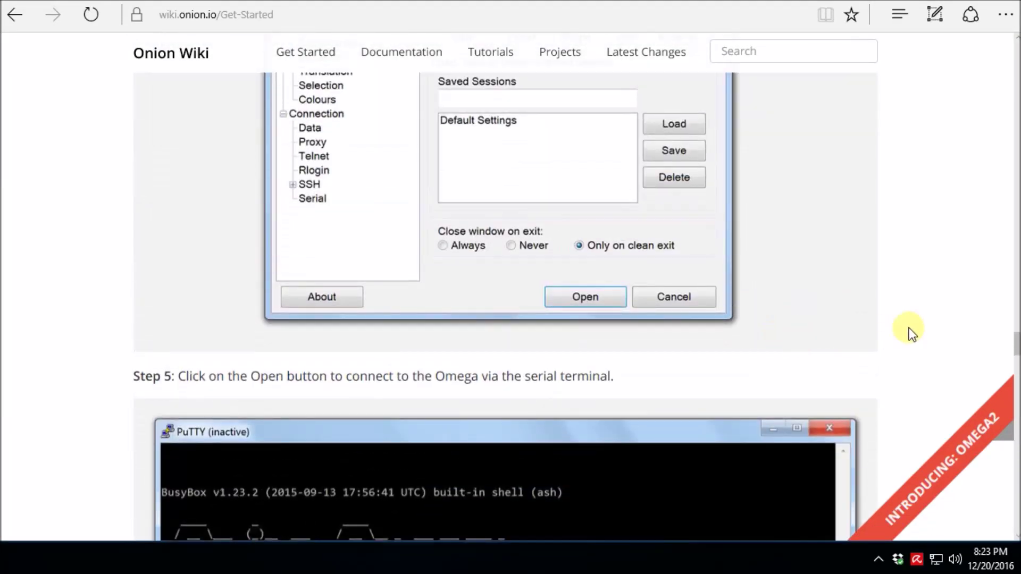
pyautogui.moveTo(1005, 349); pyautogui.dragTo(1010, 201)
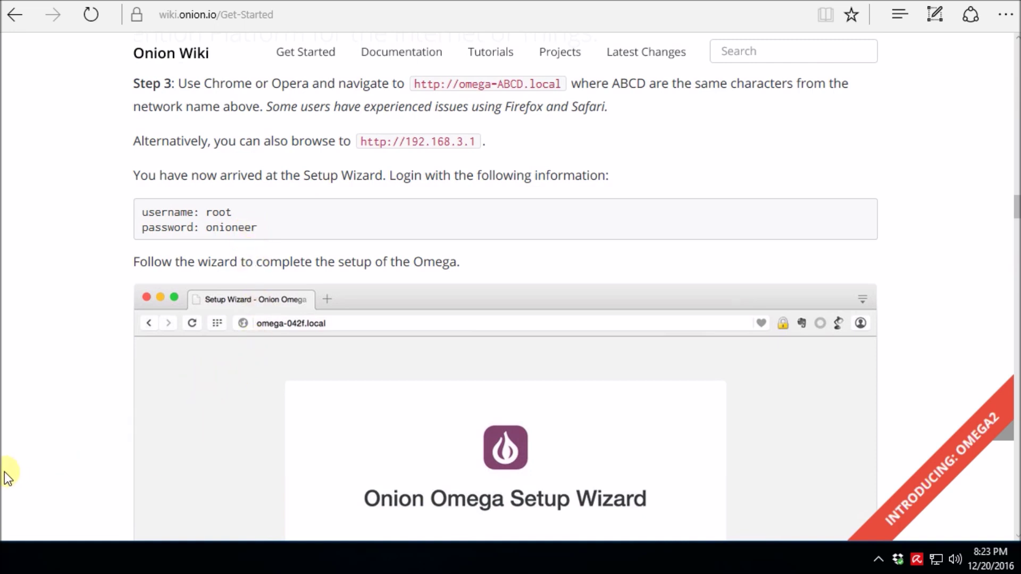
# Compare the wiki's Step 4 with the terminal, ending with PuTTY's COM3 window in front.
pyautogui.hotkey('alt', 'Tab')
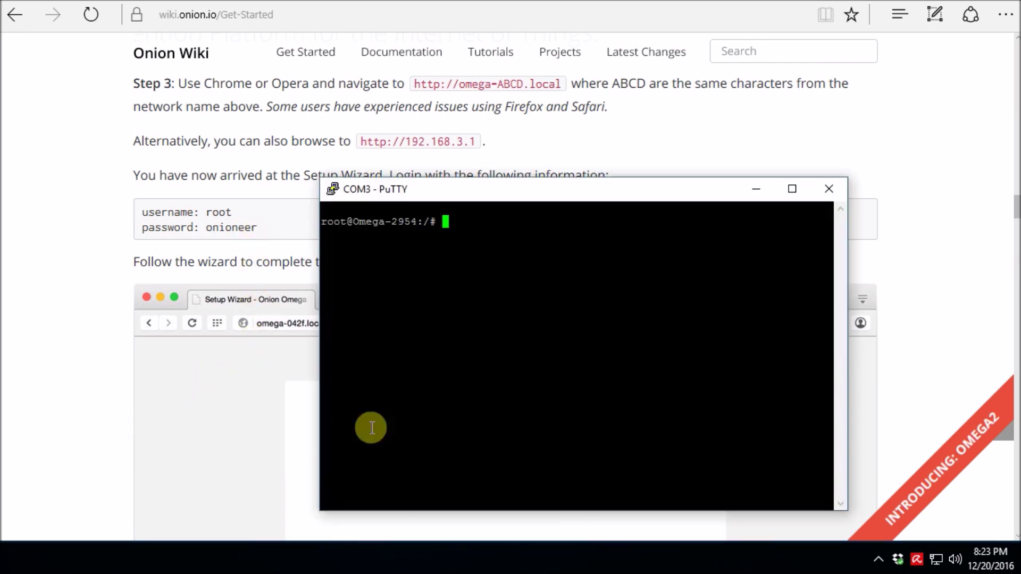
pyautogui.click(44, 437)
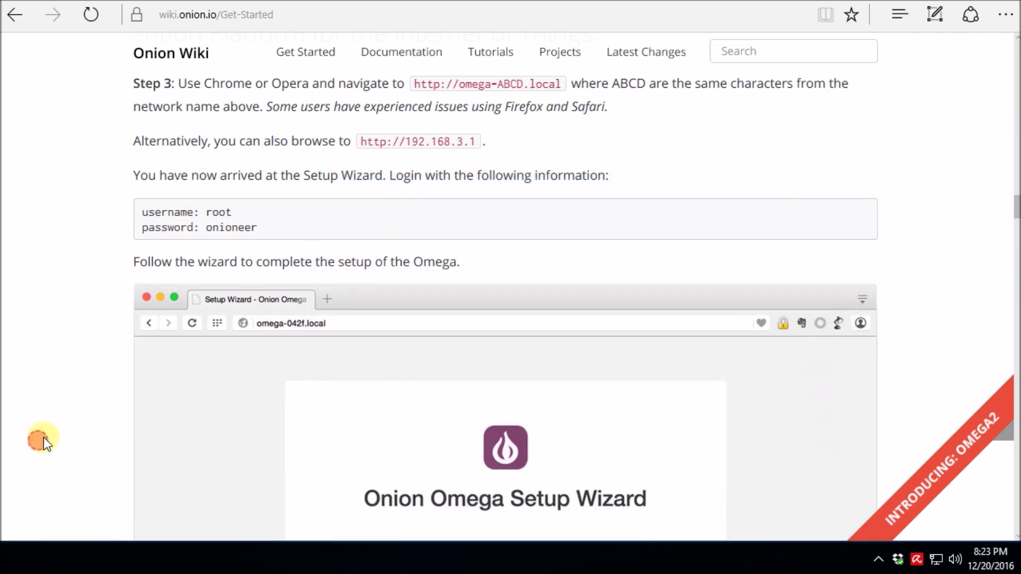
pyautogui.scroll(-15, 49, 434)
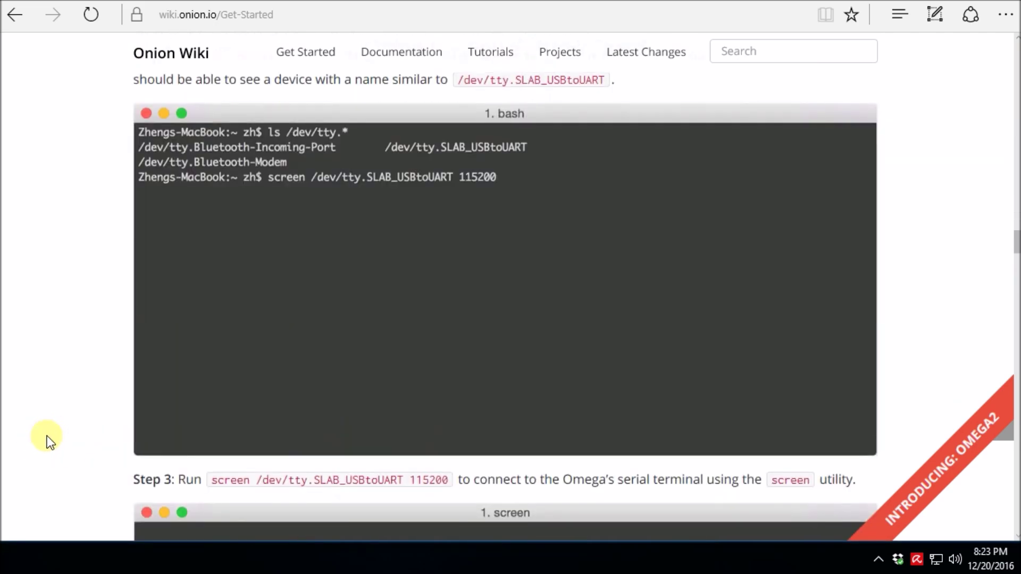
pyautogui.scroll(-10, 47, 435)
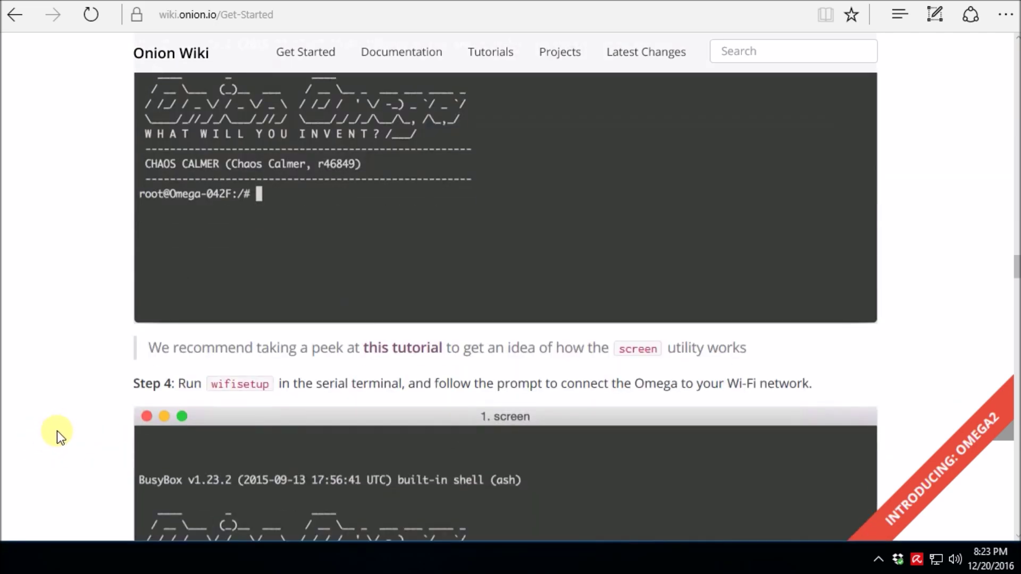
pyautogui.scroll(-5, 56, 430)
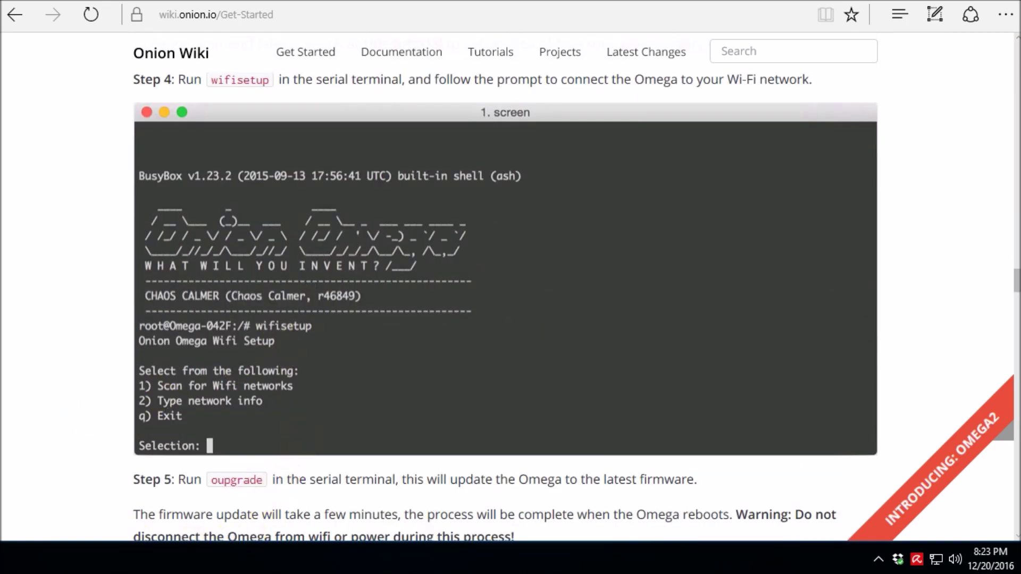
pyautogui.hotkey('alt', 'Tab')
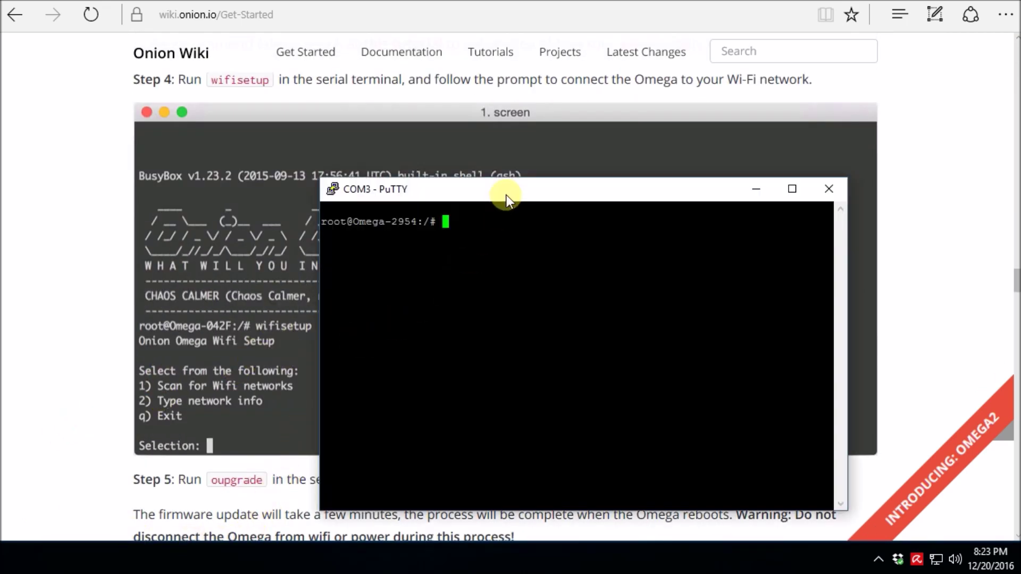
# Run wifisetup with option 1 to scan networks, finding Outernet and fht-wireless, then cancel it.
pyautogui.moveTo(507, 196); pyautogui.dragTo(617, 170)
pyautogui.click(609, 209)
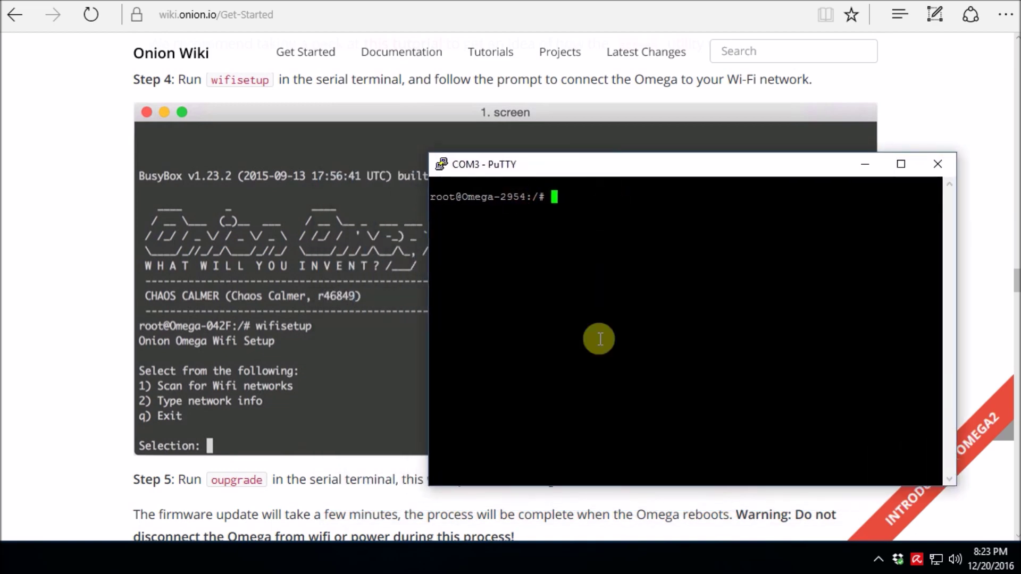
pyautogui.write('wifisetup')
pyautogui.press('Return')
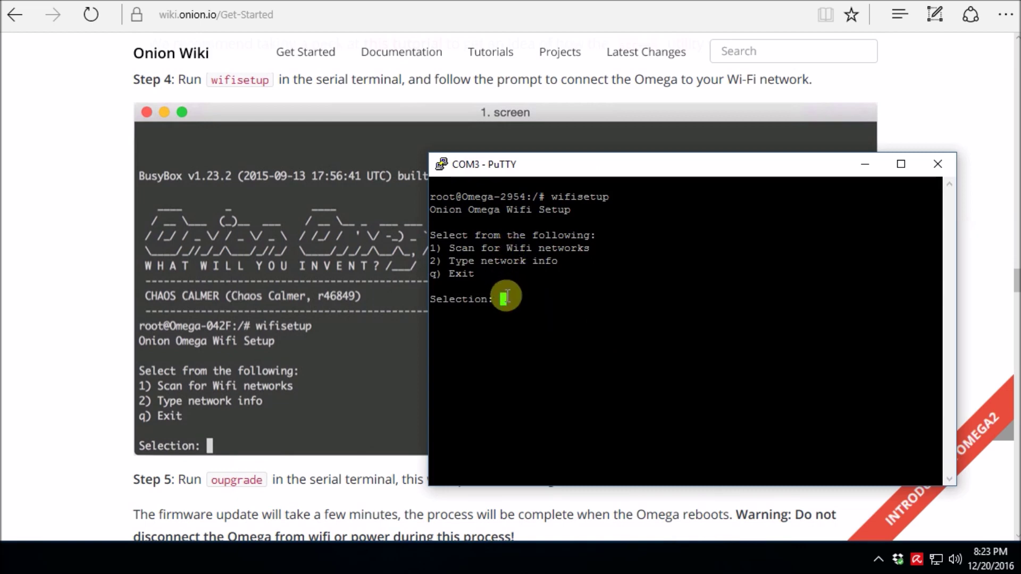
pyautogui.write('1')
pyautogui.press('Return')
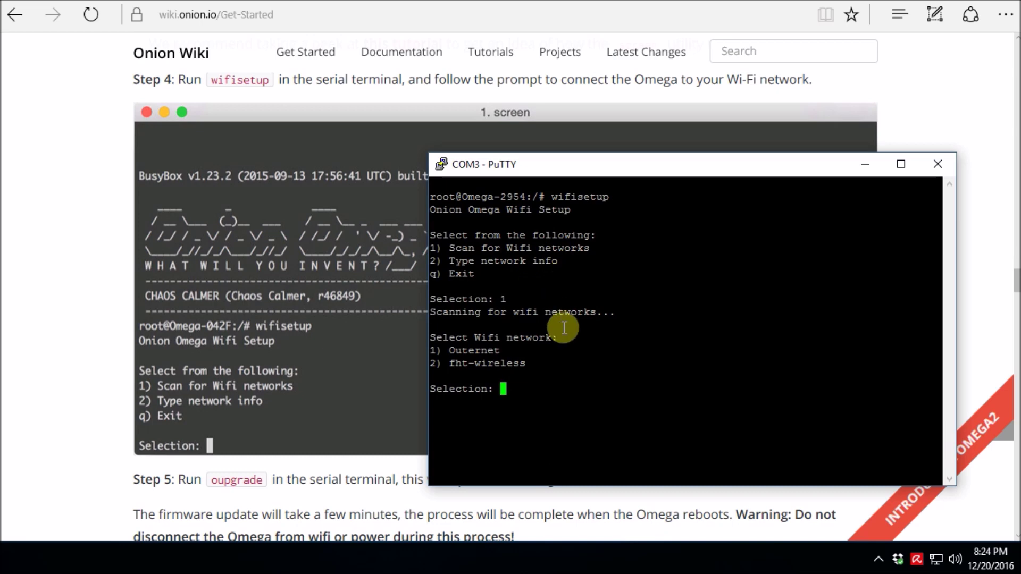
pyautogui.hotkey('ctrl', 'c')
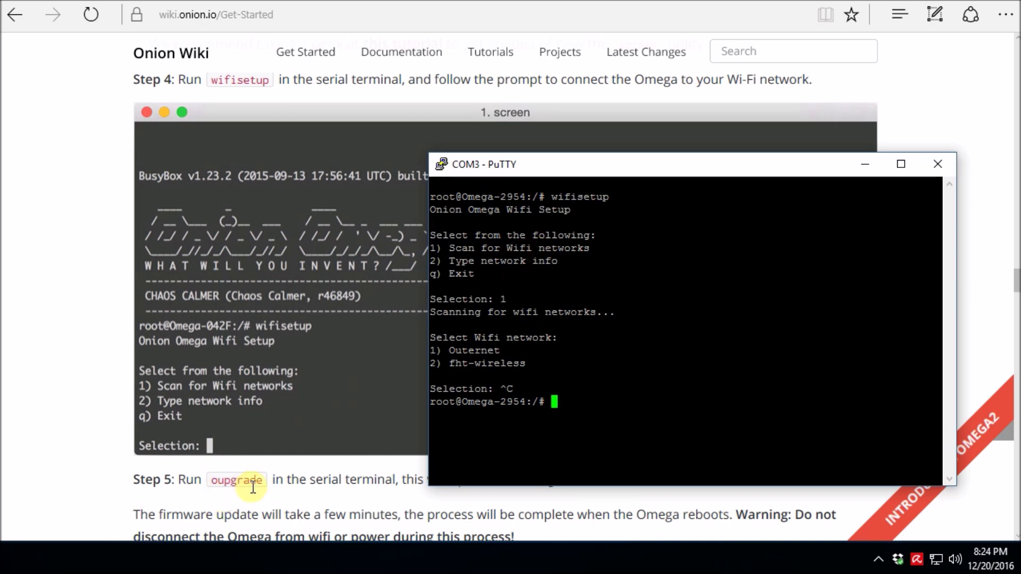
# Run oupgrade to check firmware 0.1.6 b136 for updates.
pyautogui.moveTo(566, 160); pyautogui.dragTo(546, 116)
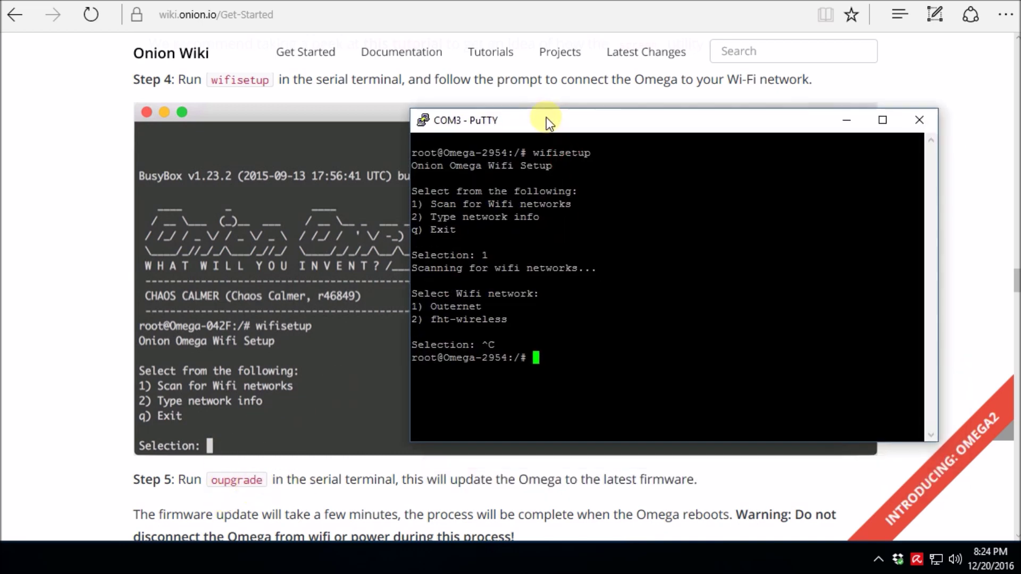
pyautogui.write('oupgrade')
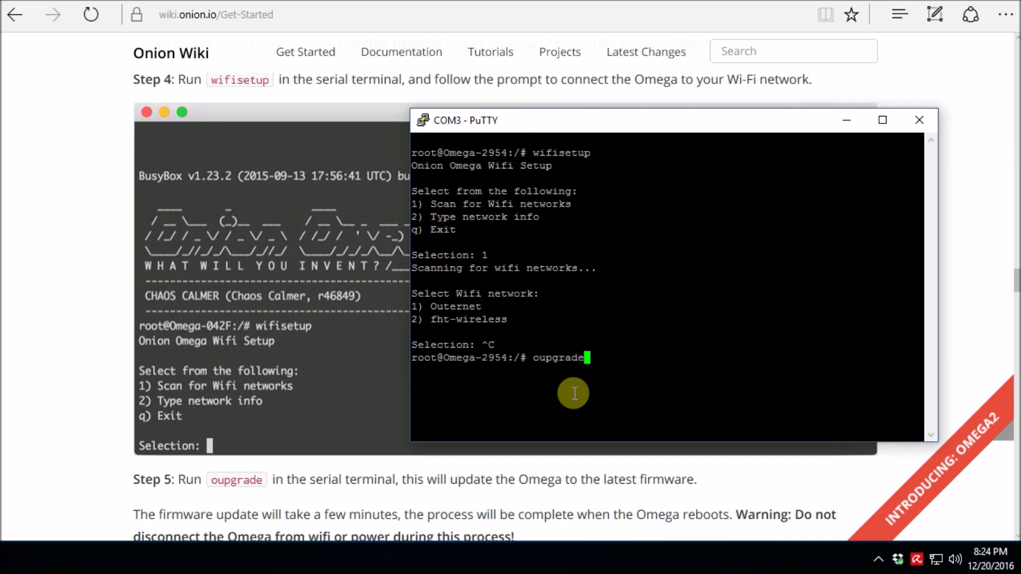
pyautogui.press('Return')
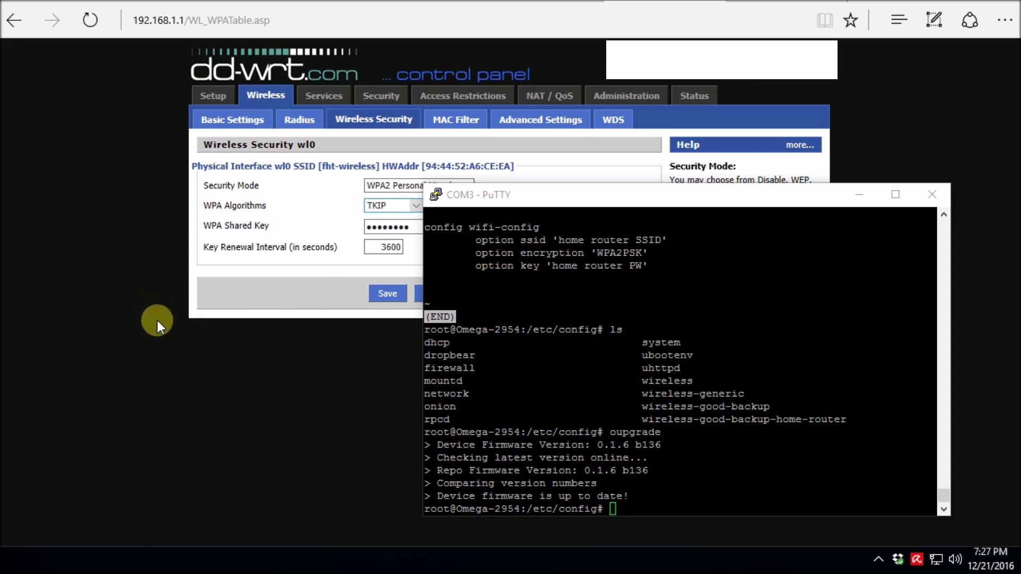
# On the DD-WRT Wireless Security page, confirm the WPA Algorithms dropdown stays on TKIP.
pyautogui.click(133, 225)
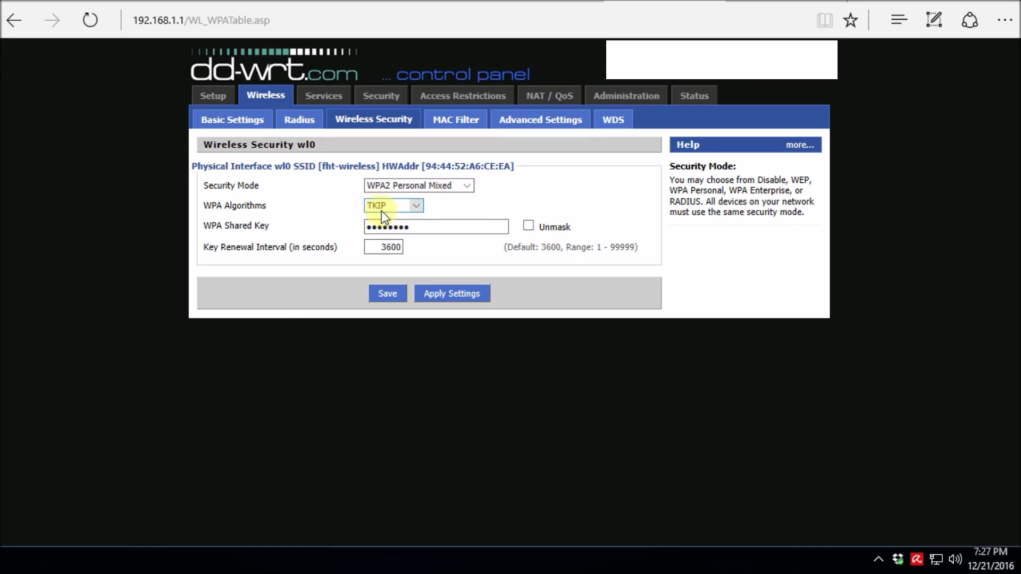
pyautogui.click(419, 205)
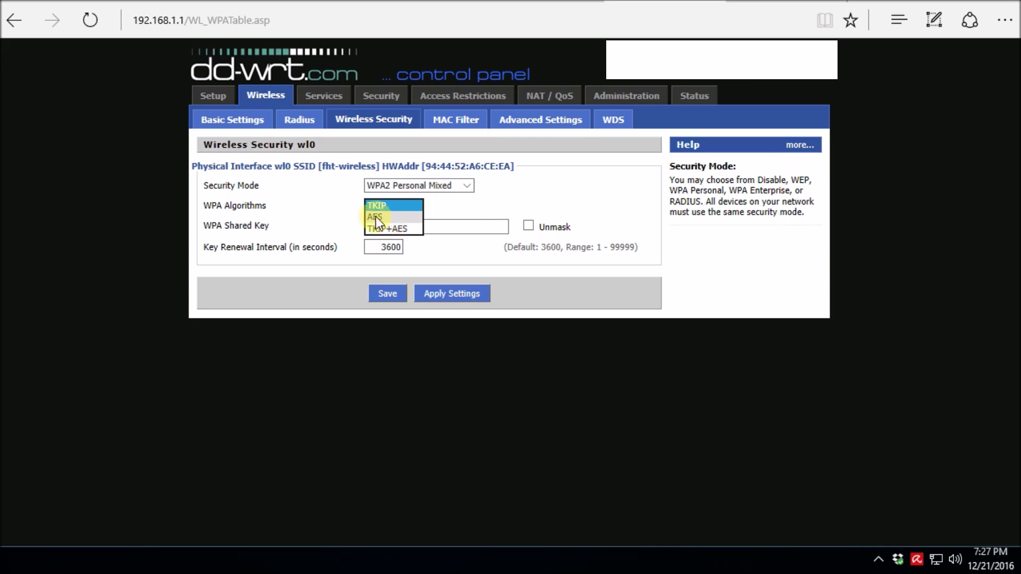
pyautogui.click(132, 228)
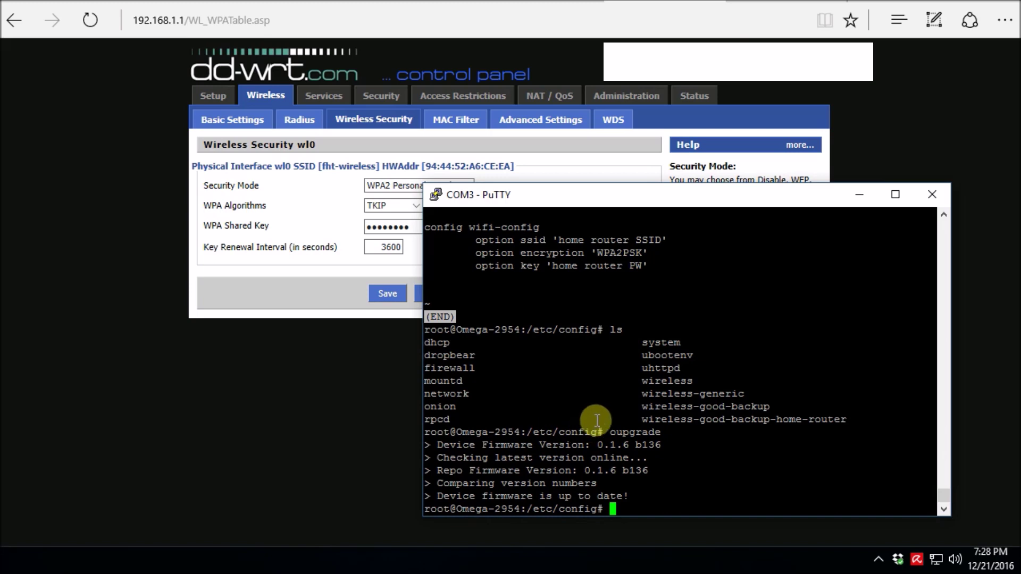
# Enter the command 'vi wireless-generic' at the Omega-2954 prompt without running it.
pyautogui.write('vi wireless-generic')
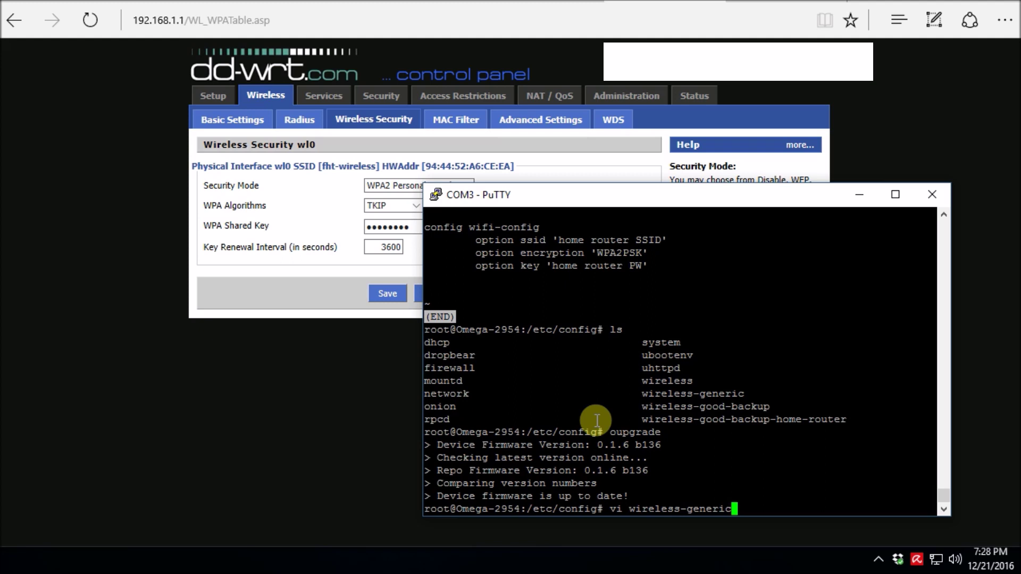
# Open wireless-generic in vi and inspect ApCliEncrypType TKIP plus the ssid and key lines.
pyautogui.press('Return')
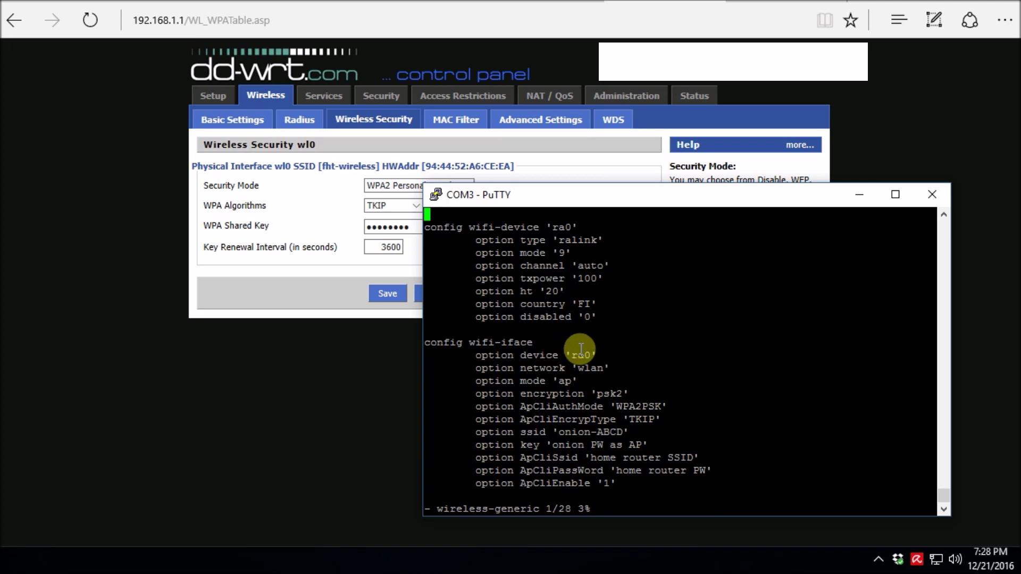
pyautogui.doubleClick(643, 420)
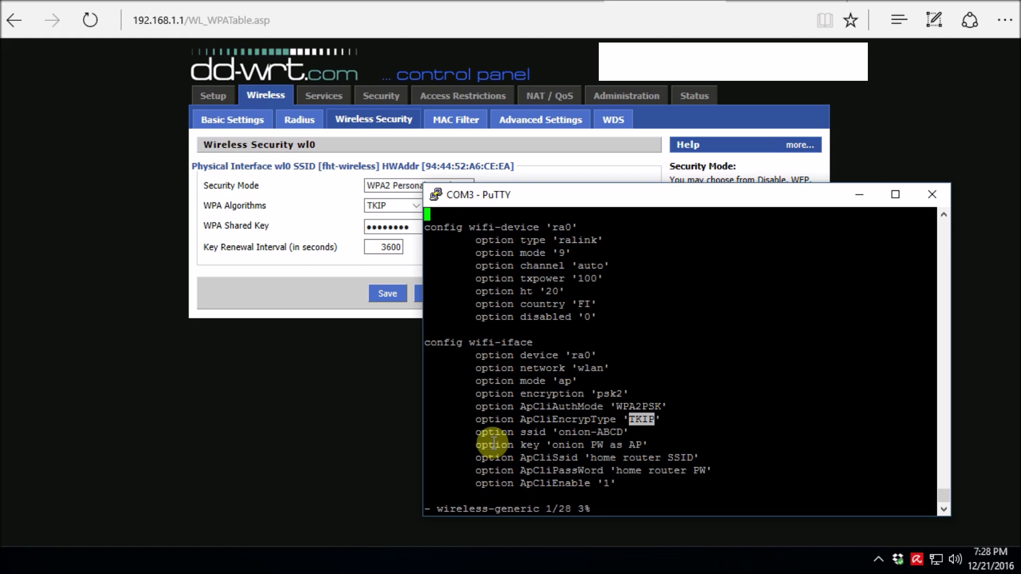
pyautogui.press('Down')
pyautogui.press('Down')
pyautogui.press('Down')
pyautogui.press('Down')
pyautogui.press('Down')
pyautogui.press('Down')
pyautogui.press('Down')
pyautogui.press('Down')
pyautogui.press('Down')
pyautogui.press('Down')
pyautogui.press('Down')
pyautogui.press('Down')
pyautogui.press('Down')
pyautogui.press('Down')
pyautogui.press('Down')
pyautogui.press('Down')
pyautogui.press('Right')
pyautogui.press('Right')
pyautogui.press('Right')
pyautogui.press('Down')
pyautogui.press('Right')
pyautogui.press('Right')
pyautogui.press('Right')
pyautogui.press('Right')
pyautogui.press('Right')
pyautogui.press('Right')
pyautogui.press('Right')
pyautogui.press('Right')
pyautogui.press('Right')
pyautogui.press('Right')
pyautogui.press('Right')
pyautogui.press('Up')
pyautogui.press('Up')
pyautogui.press('Up')
pyautogui.press('Down')
pyautogui.press('Down')
pyautogui.press('Up')
pyautogui.press('Down')
pyautogui.press('Down')
pyautogui.press('Down')
pyautogui.press('Up')
pyautogui.press('Down')
pyautogui.press('Up')
pyautogui.press('Down')
pyautogui.press('Up')
pyautogui.press('Down')
pyautogui.press('Up')
pyautogui.press('Down')
pyautogui.press('Up')
pyautogui.press('Down')
pyautogui.press('Down')
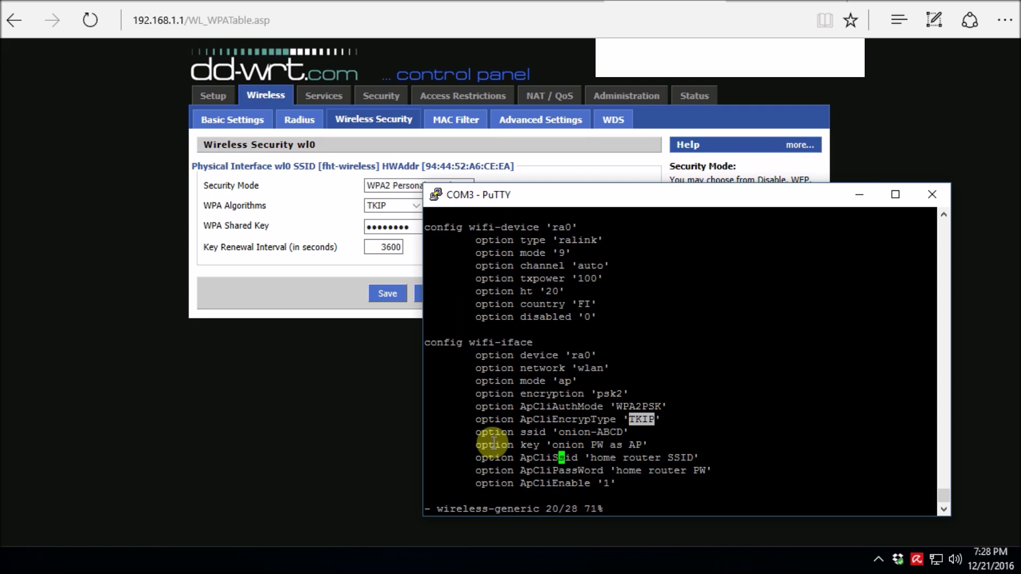
# Check the ApCliSsid, ApCliPassWord and wifi-config lines and ApCliAuthMode WPA2PSK, then return to DD-WRT.
pyautogui.press('Down')
pyautogui.press('Up')
pyautogui.press('Up')
pyautogui.press('Up')
pyautogui.press('Up')
pyautogui.press('Down')
pyautogui.press('Down')
pyautogui.press('Up')
pyautogui.press('Down')
pyautogui.press('Up')
pyautogui.press('Down')
pyautogui.press('Up')
pyautogui.press('Down')
pyautogui.press('Down')
pyautogui.press('Down')
pyautogui.press('Down')
pyautogui.press('Down')
pyautogui.press('Down')
pyautogui.press('Down')
pyautogui.press('Down')
pyautogui.press('Down')
pyautogui.press('Down')
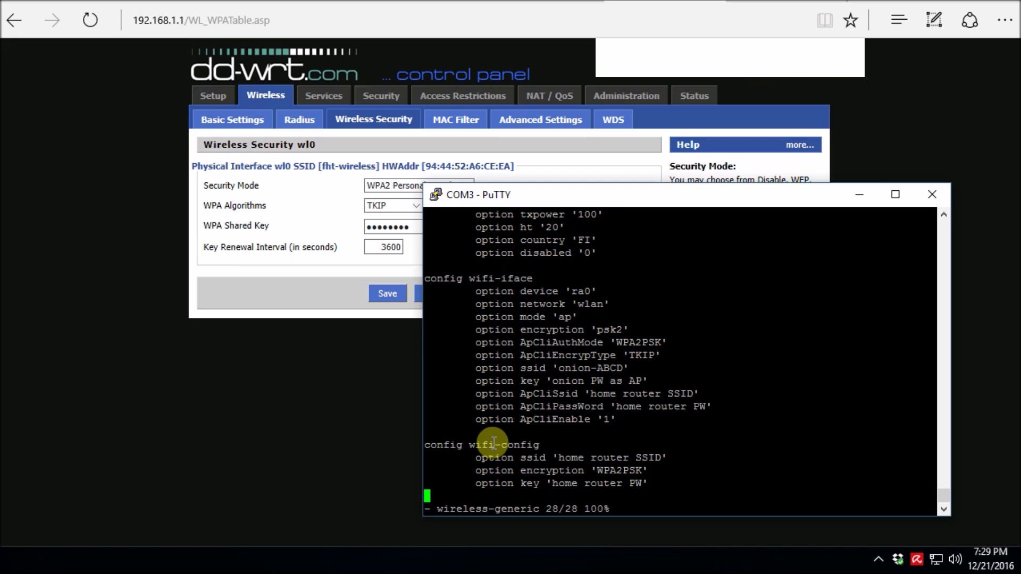
pyautogui.press('Up')
pyautogui.press('Up')
pyautogui.press('Up')
pyautogui.press('Right')
pyautogui.press('Right')
pyautogui.press('Right')
pyautogui.press('Right')
pyautogui.press('Right')
pyautogui.press('Right')
pyautogui.press('Right')
pyautogui.press('Right')
pyautogui.press('Right')
pyautogui.press('Right')
pyautogui.press('Right')
pyautogui.press('Right')
pyautogui.press('Right')
pyautogui.press('Down')
pyautogui.press('Right')
pyautogui.press('Right')
pyautogui.press('Right')
pyautogui.press('Right')
pyautogui.press('Right')
pyautogui.press('Down')
pyautogui.press('Up')
pyautogui.press('Up')
pyautogui.press('Up')
pyautogui.press('Up')
pyautogui.press('Up')
pyautogui.press('Up')
pyautogui.press('Up')
pyautogui.press('Up')
pyautogui.press('Up')
pyautogui.press('Up')
pyautogui.doubleClick(646, 343)
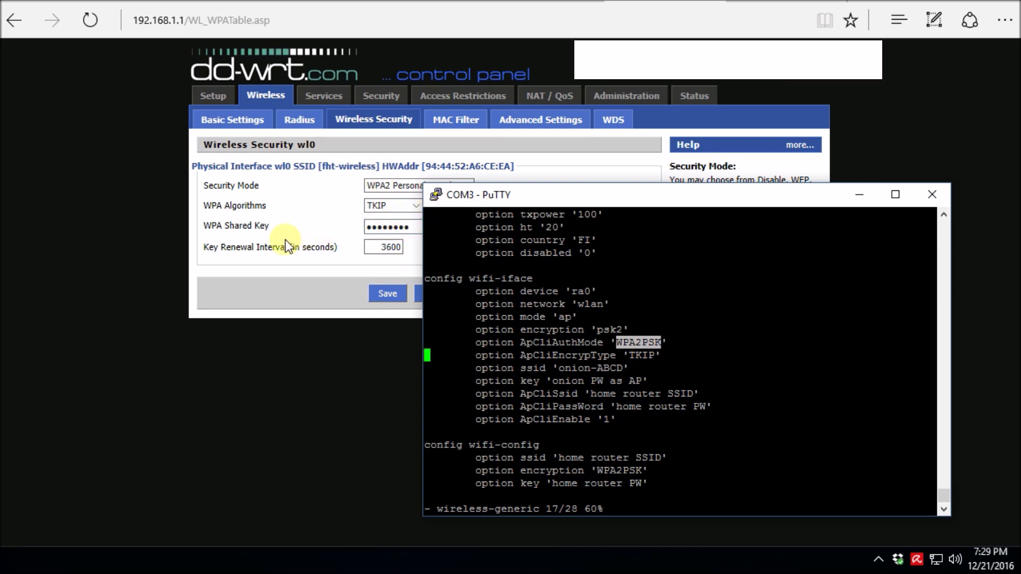
pyautogui.click(272, 363)
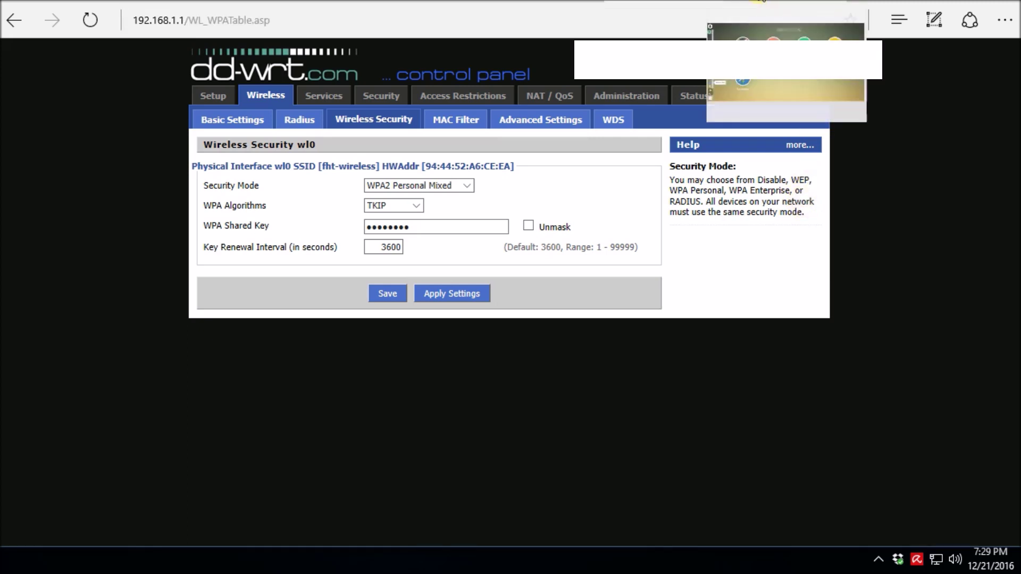
# Switch to the cloud.onion.io tab showing the Onion Cloud dashboard with App Store and Device Manager.
pyautogui.click(760, 2)
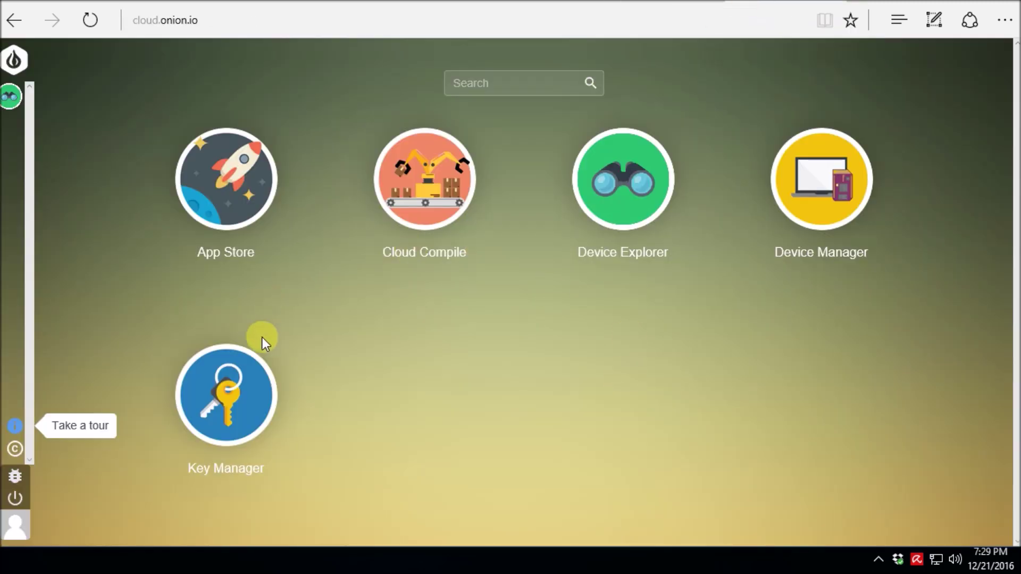